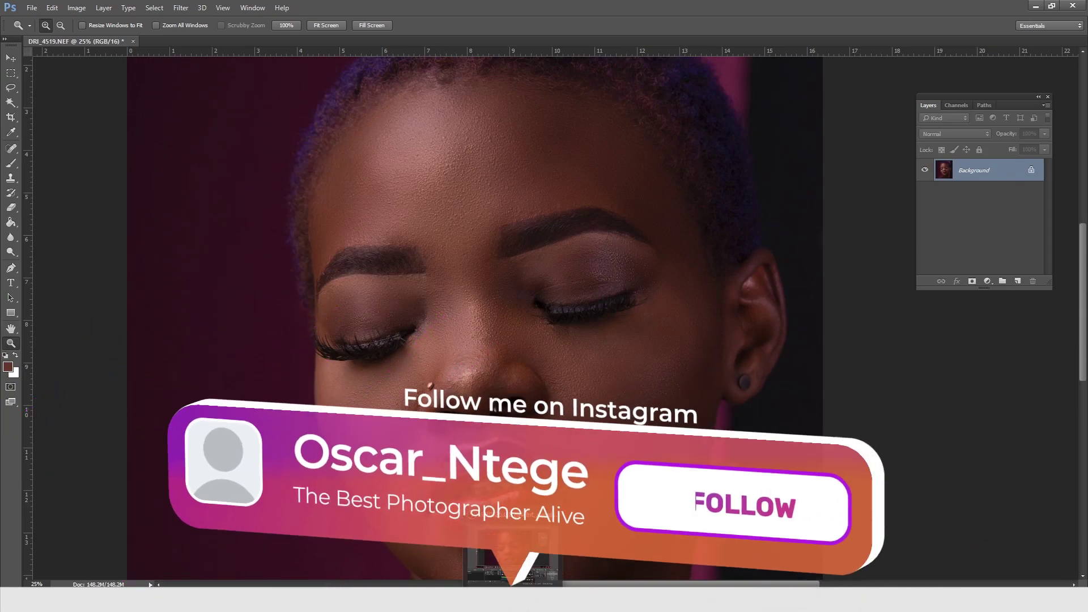
Step: Zoom and pan around the face and hair, then fit the whole portrait in view
{"action": "left_click", "coordinate": [479, 233], "text": "alt"}
{"action": "left_click", "coordinate": [568, 250], "text": "alt"}
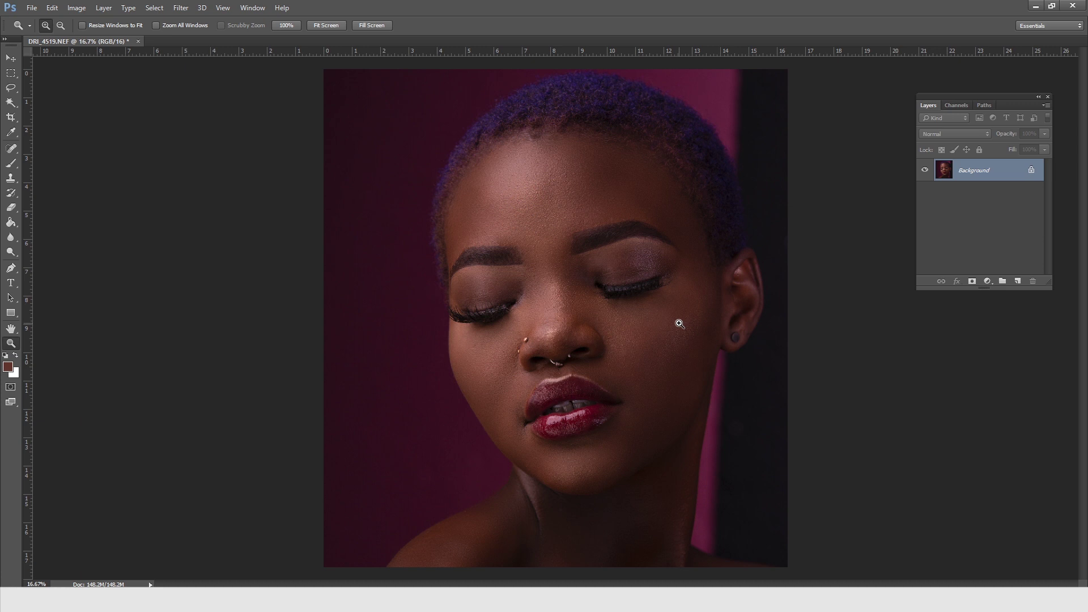
{"action": "left_click", "coordinate": [703, 315]}
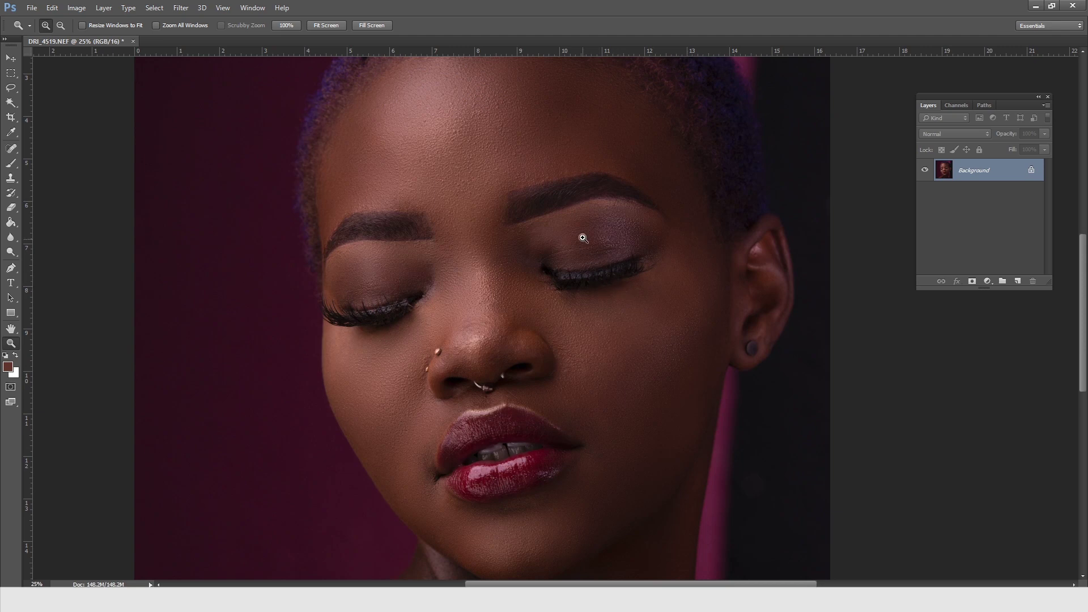
{"action": "left_click_drag", "start_coordinate": [594, 190], "coordinate": [608, 288]}
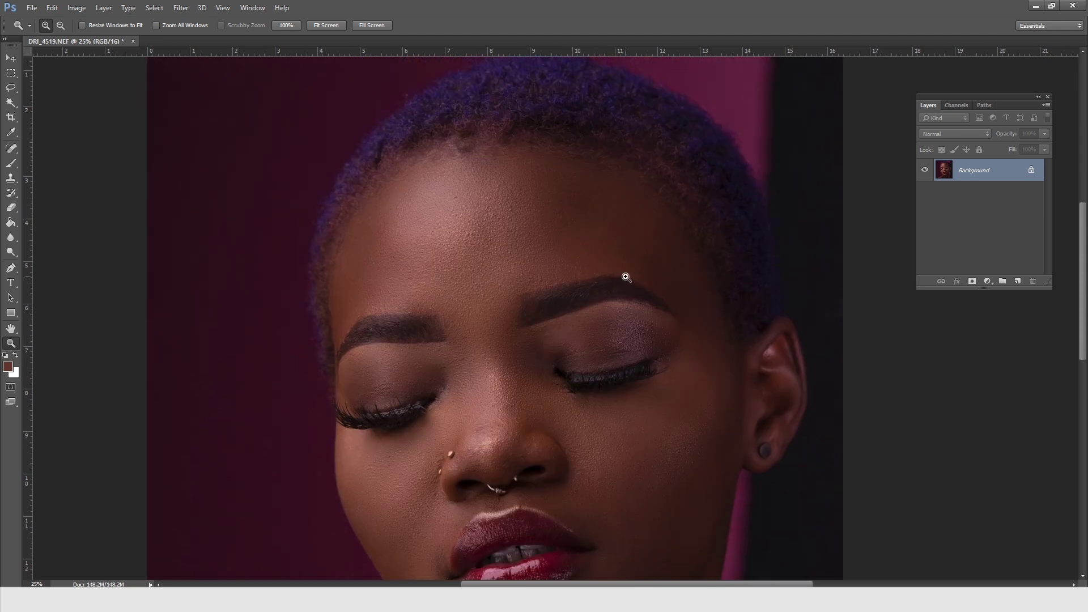
{"action": "left_click_drag", "start_coordinate": [547, 363], "coordinate": [532, 281]}
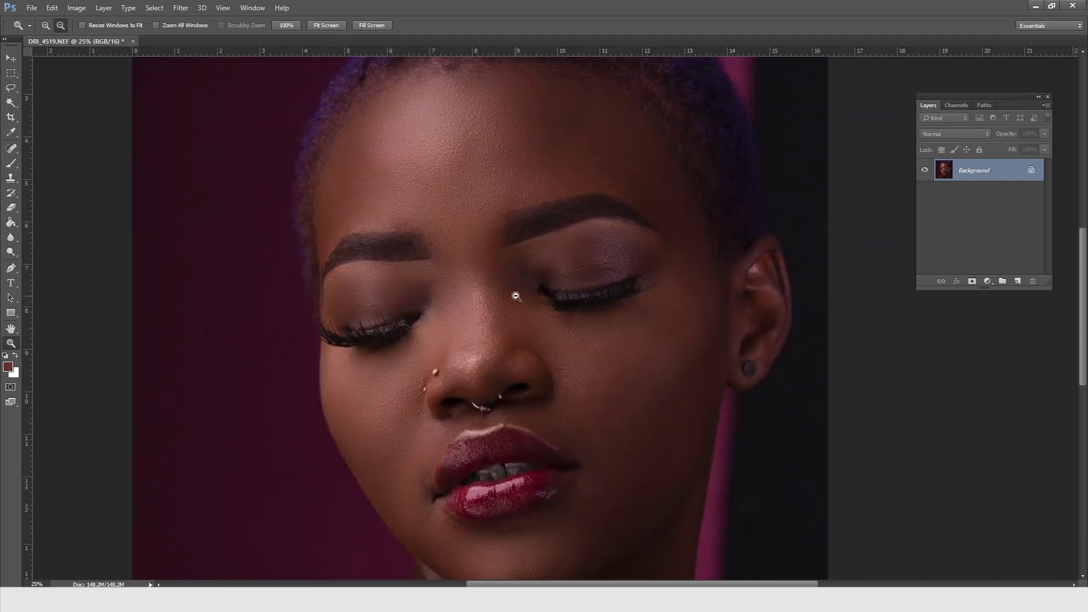
{"action": "left_click", "coordinate": [516, 295]}
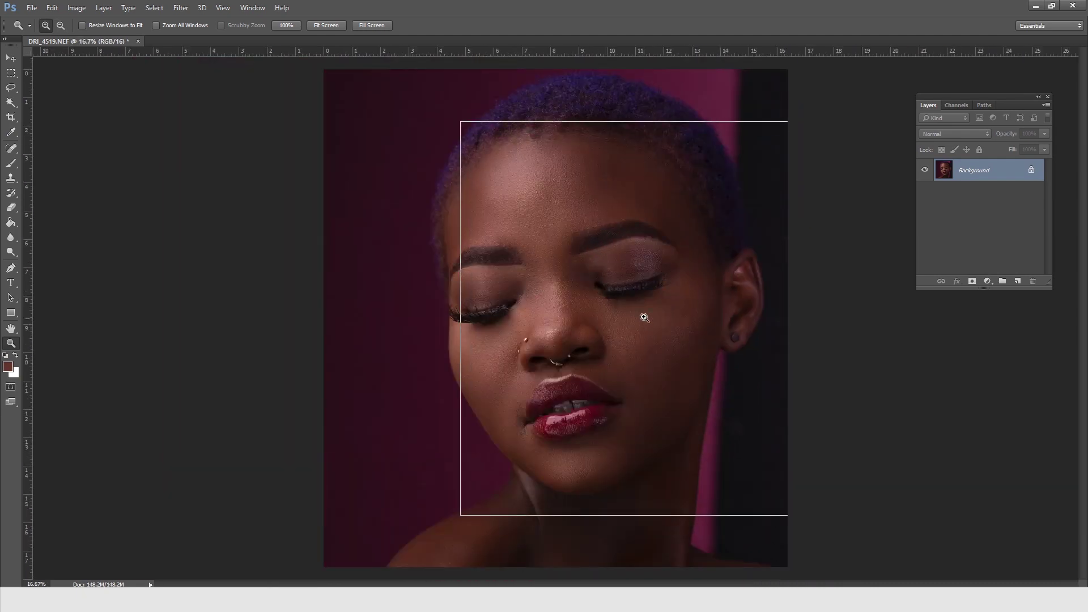
{"action": "left_click", "coordinate": [644, 317]}
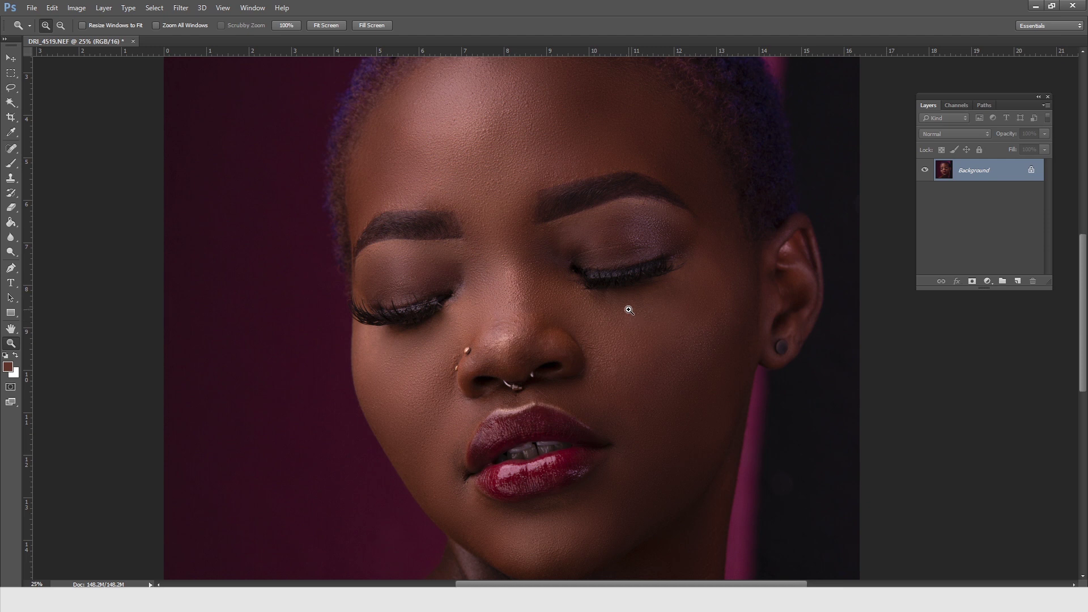
{"action": "left_click", "coordinate": [590, 333], "text": "alt"}
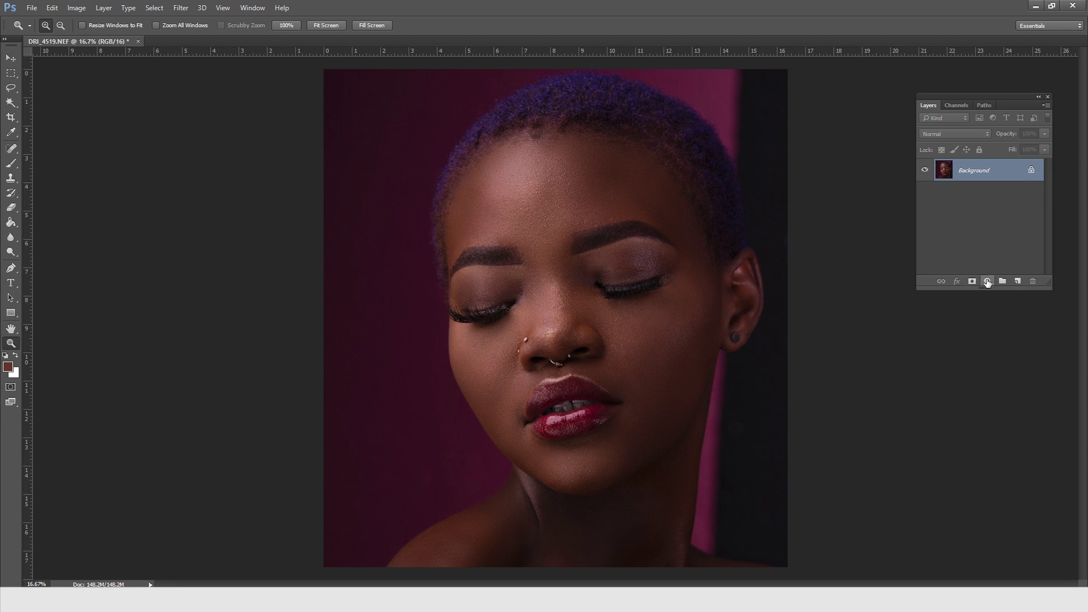
Step: Add a Curves adjustment layer and rename it highlights
{"action": "left_click", "coordinate": [988, 282]}
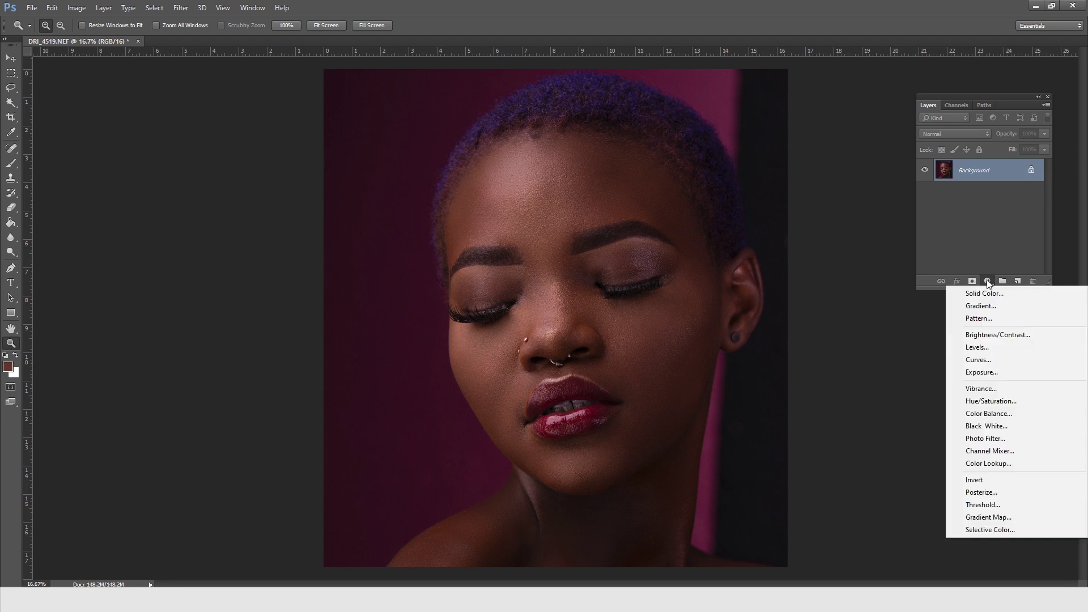
{"action": "left_click", "coordinate": [987, 361]}
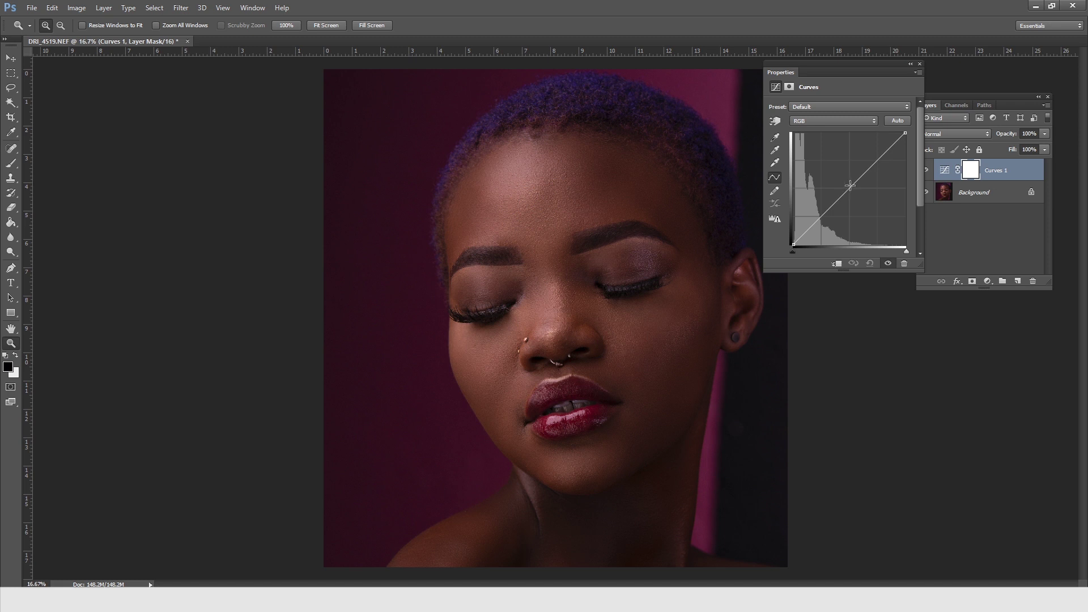
{"action": "double_click", "coordinate": [1003, 170]}
{"action": "type", "text": "h"}
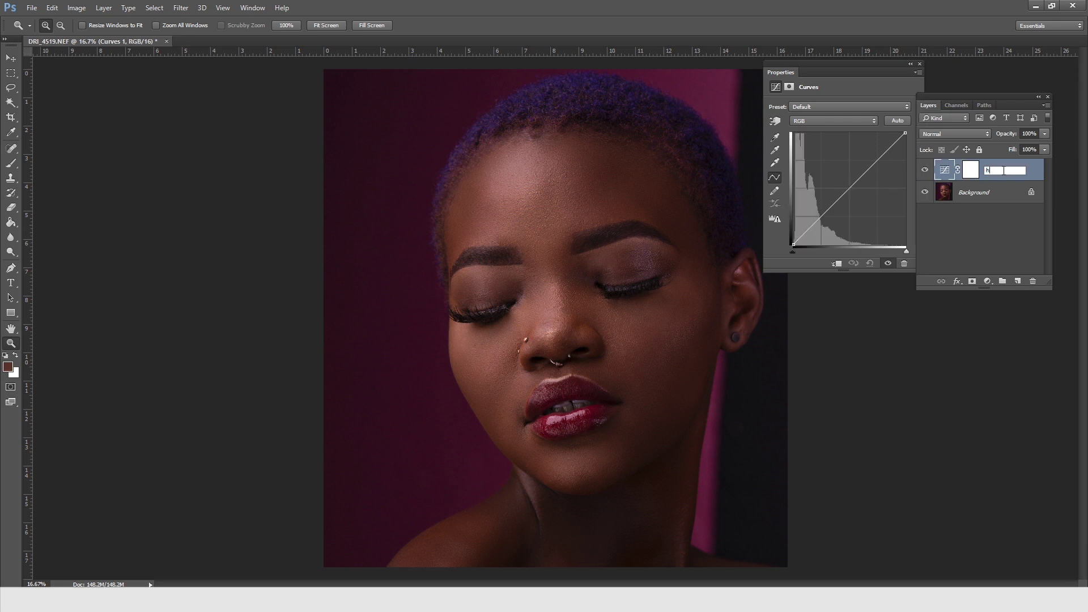
{"action": "type", "text": "ighlights"}
{"action": "left_click", "coordinate": [993, 214]}
Step: Duplicate the highlights layer and rename the copy midtones
{"action": "left_click_drag", "start_coordinate": [1003, 175], "coordinate": [1018, 281]}
{"action": "double_click", "coordinate": [998, 171]}
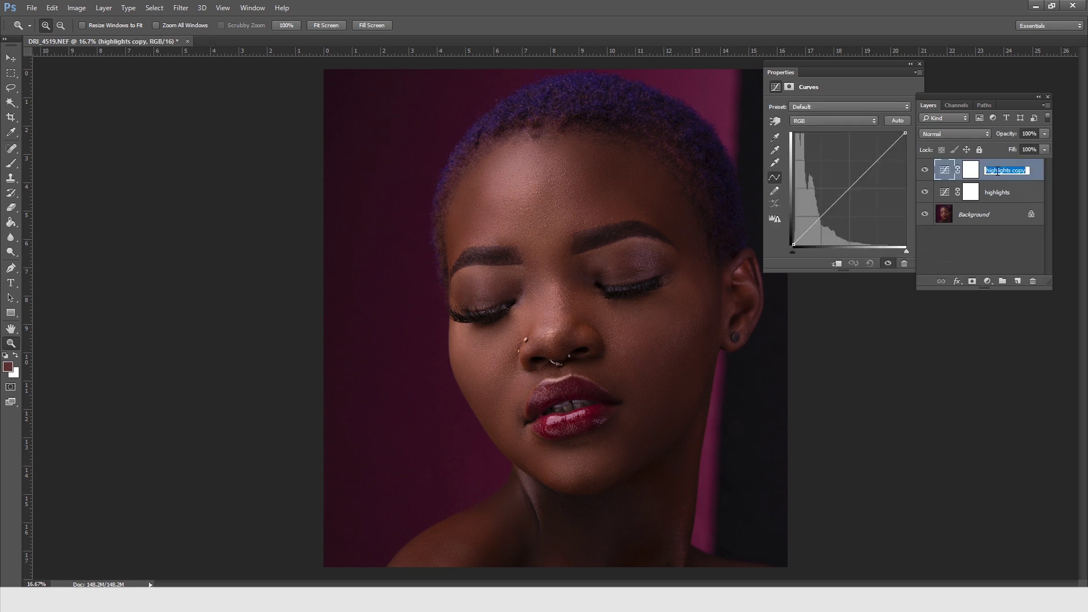
{"action": "type", "text": "midtones"}
{"action": "left_click", "coordinate": [989, 238]}
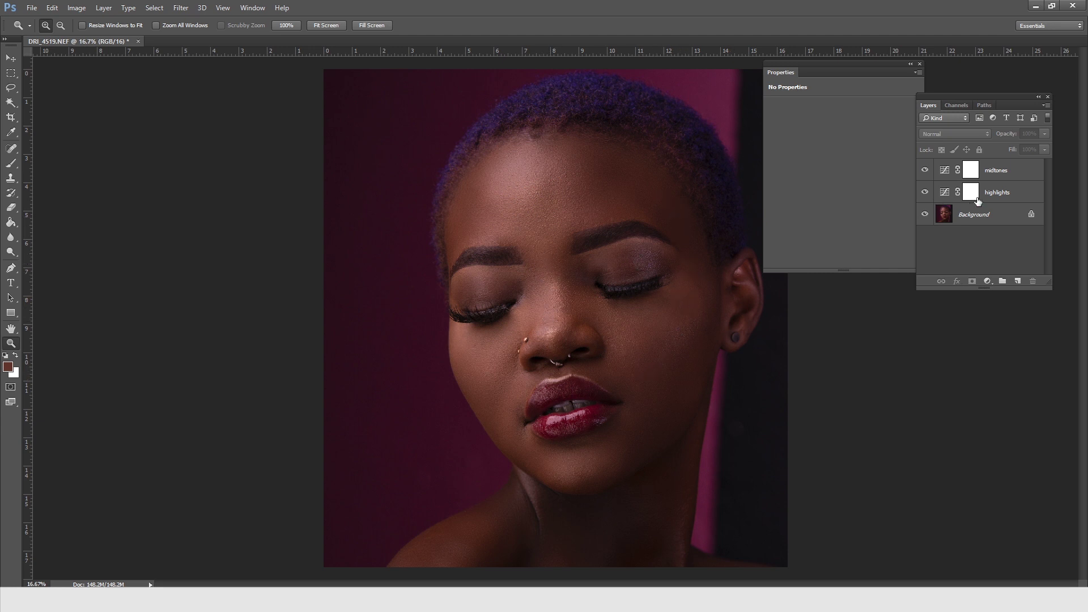
Step: Hide midtones and bend the highlights curve upward to brighten the image
{"action": "left_click", "coordinate": [925, 170]}
{"action": "left_click", "coordinate": [946, 195]}
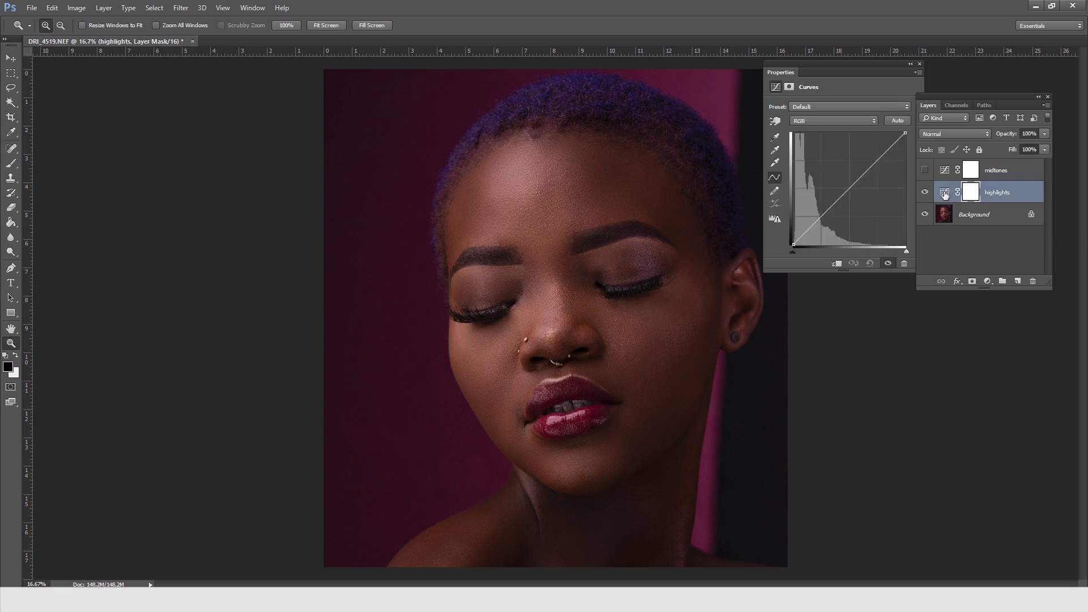
{"action": "left_click_drag", "start_coordinate": [850, 188], "coordinate": [840, 183]}
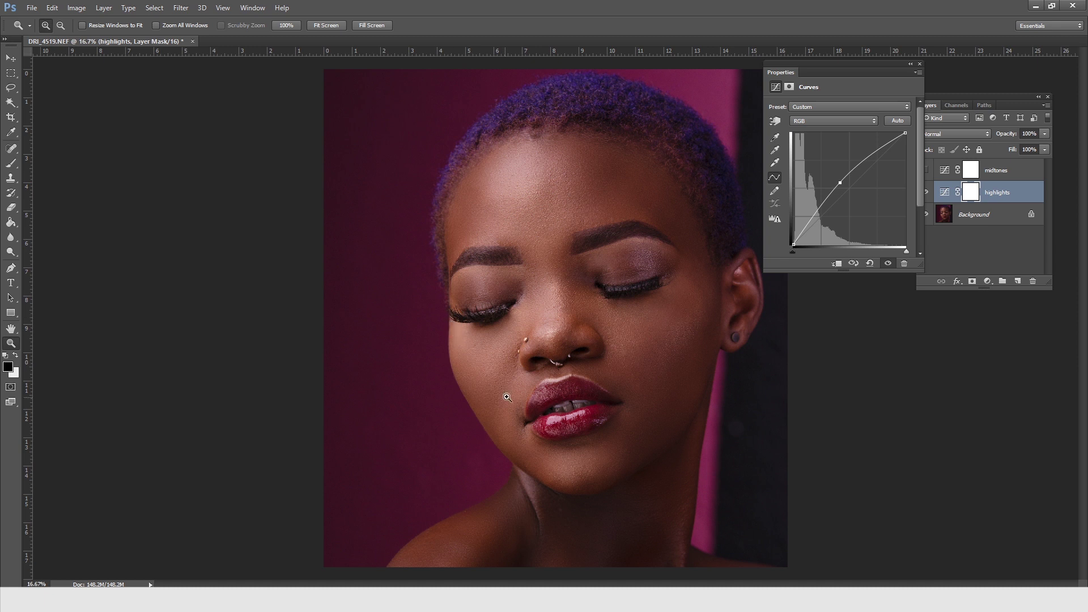
{"action": "left_click", "coordinate": [920, 65]}
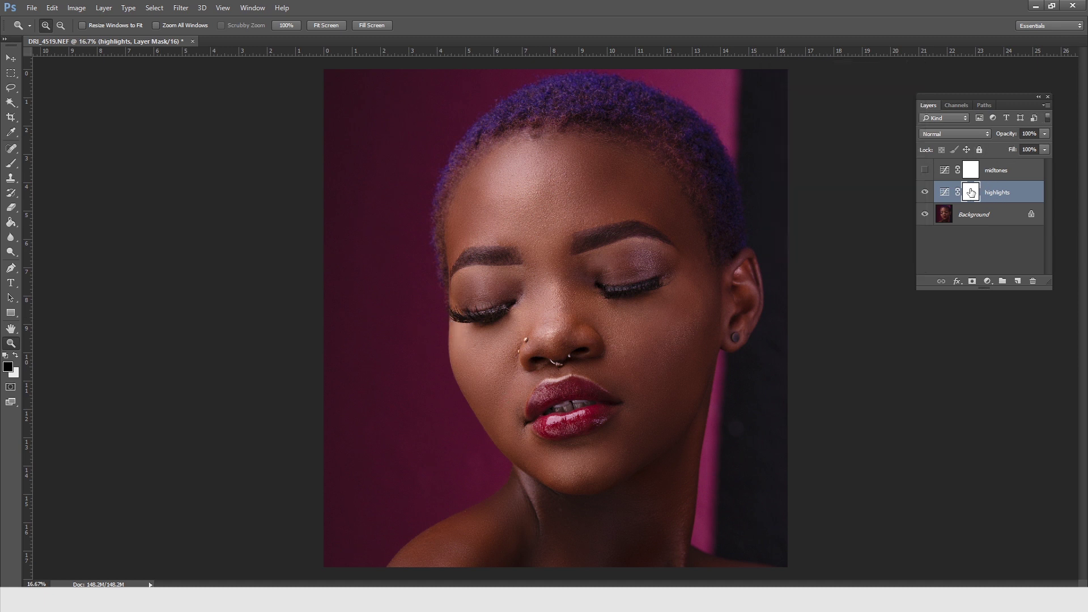
Step: Split the highlights layer's Underlying Layer Blend If black slider to 102/158
{"action": "double_click", "coordinate": [1034, 195]}
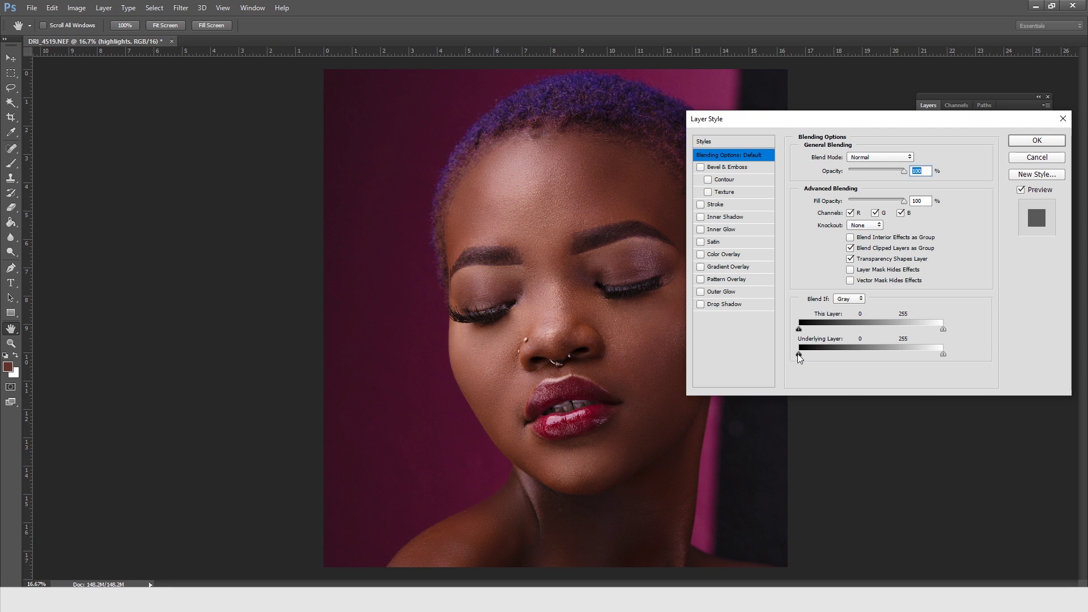
{"action": "left_click_drag", "start_coordinate": [803, 354], "coordinate": [854, 355]}
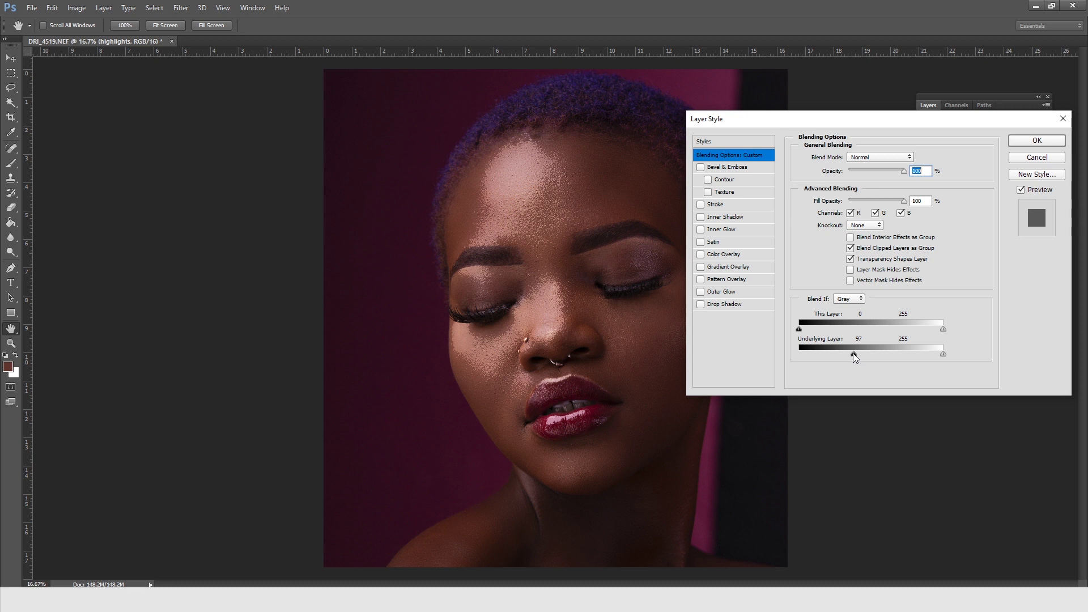
{"action": "left_click_drag", "start_coordinate": [856, 353], "coordinate": [857, 353]}
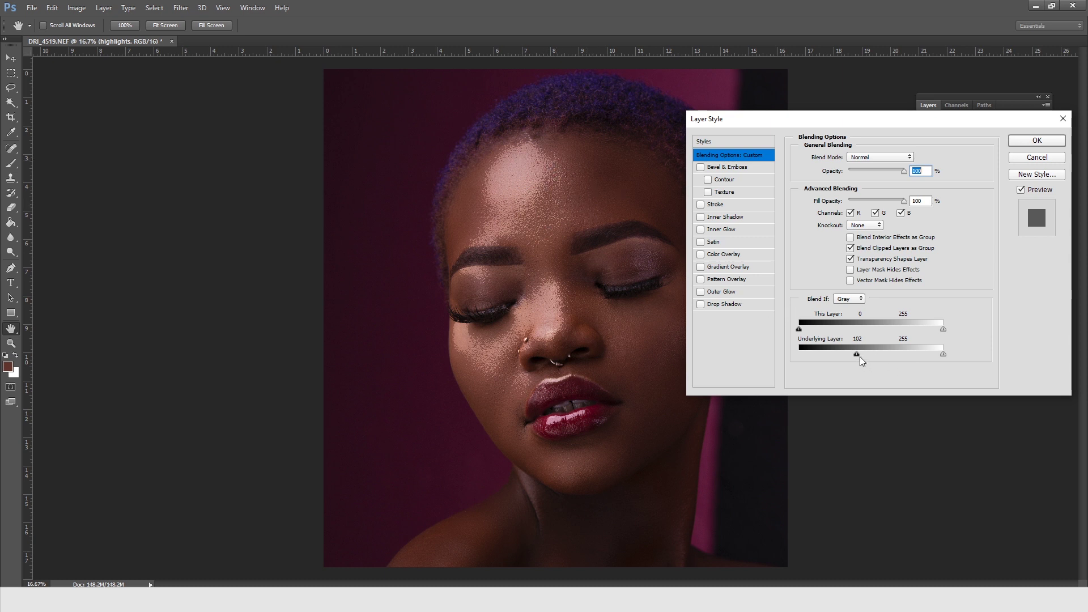
{"action": "key", "text": "alt"}
{"action": "left_click_drag", "start_coordinate": [859, 354], "coordinate": [883, 352]}
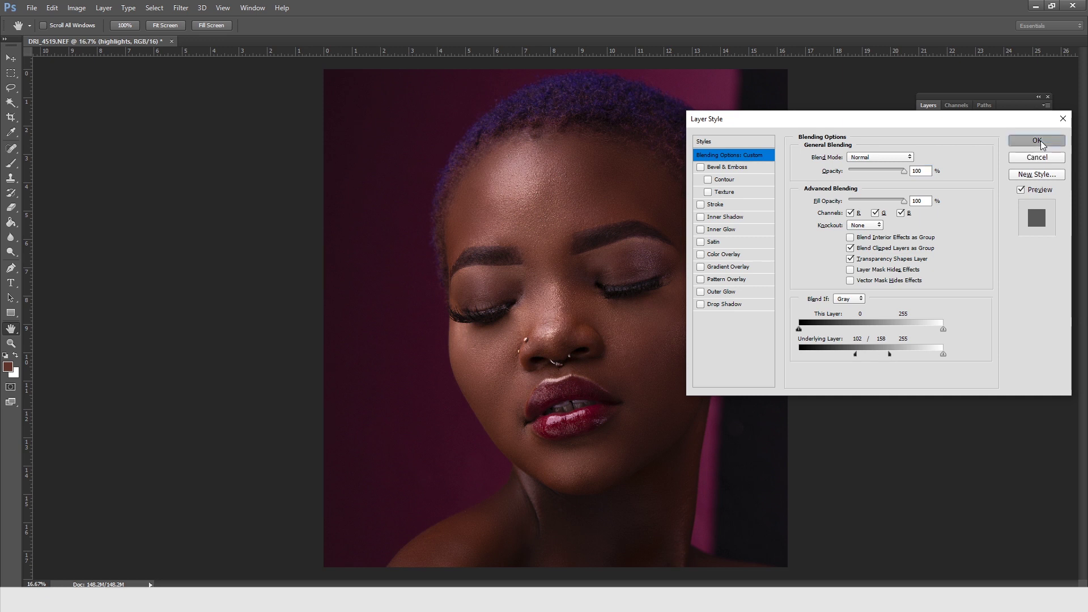
{"action": "left_click", "coordinate": [1041, 141]}
Step: Toggle the highlights layer on and off to compare before and after
{"action": "left_click", "coordinate": [925, 194]}
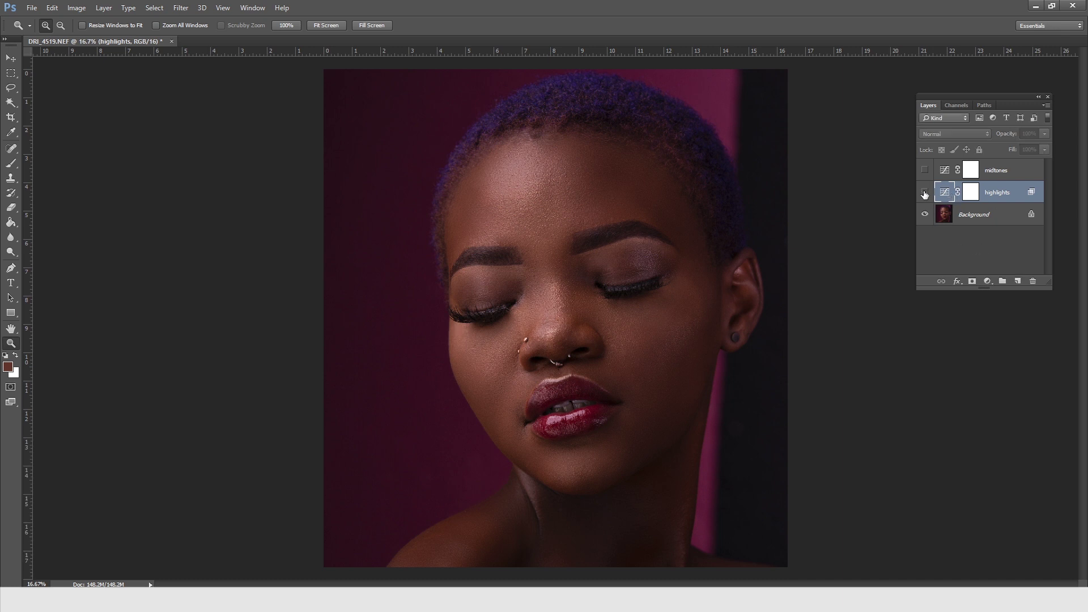
{"action": "left_click", "coordinate": [925, 194]}
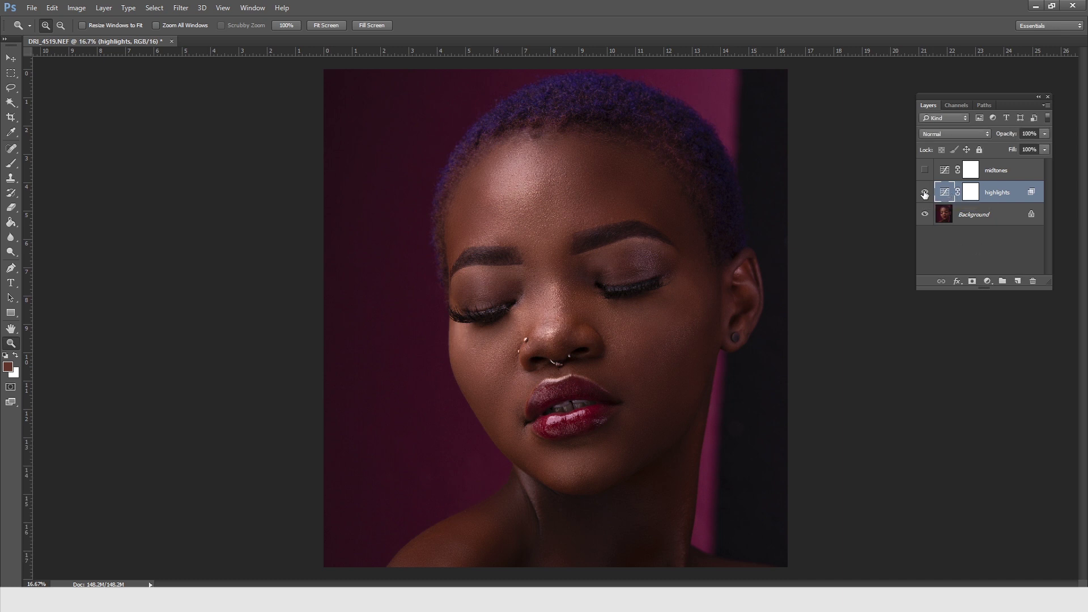
{"action": "left_click", "coordinate": [925, 194]}
{"action": "left_click", "coordinate": [925, 194]}
Step: Pull the middle of the midtones curve down to darken the midtones
{"action": "left_click", "coordinate": [945, 171]}
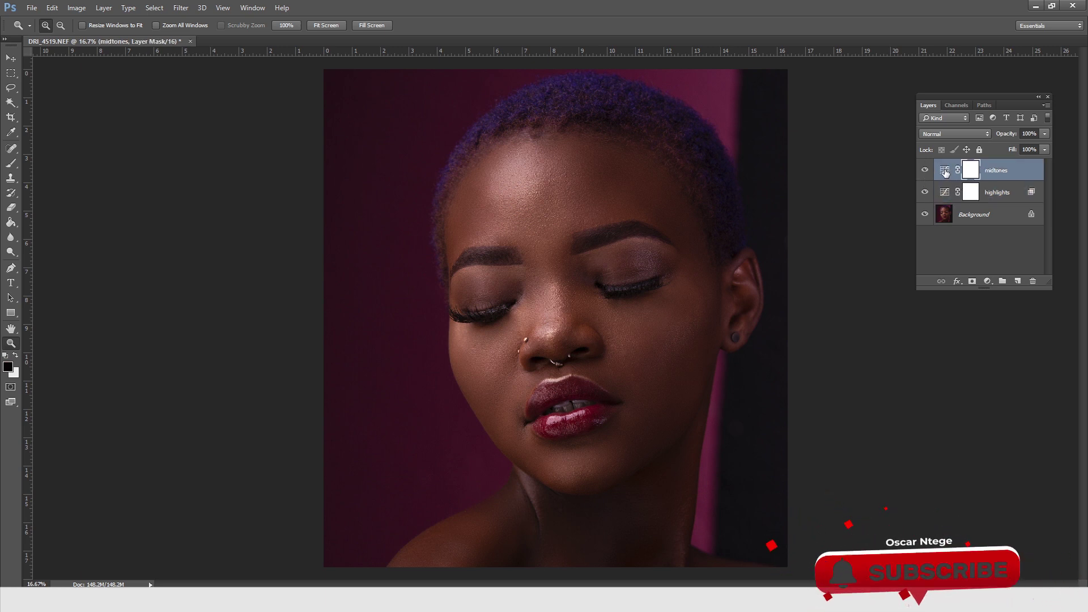
{"action": "double_click", "coordinate": [945, 170]}
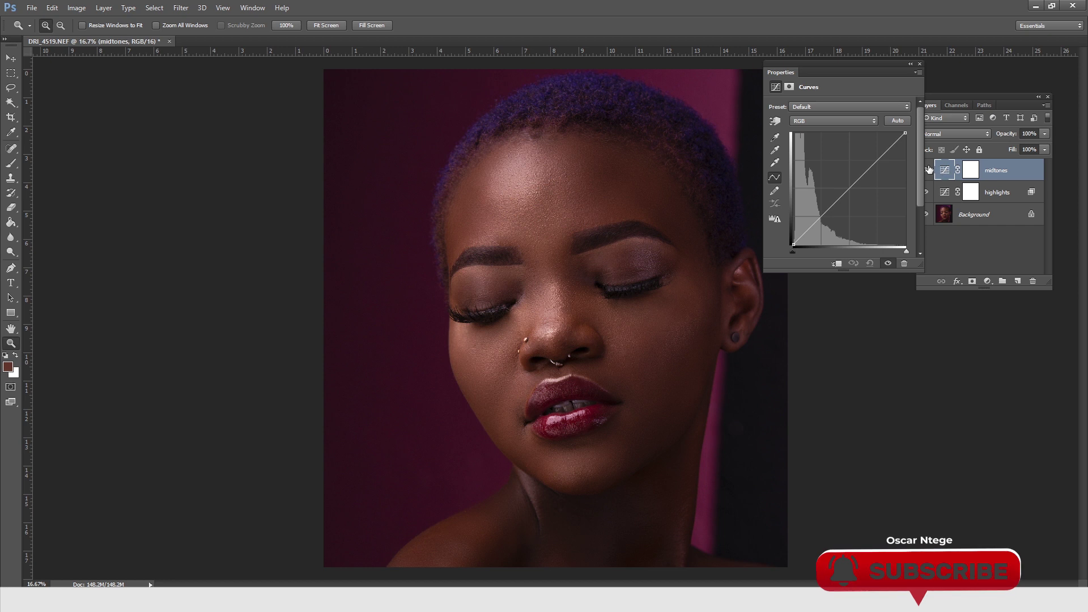
{"action": "left_click", "coordinate": [850, 188]}
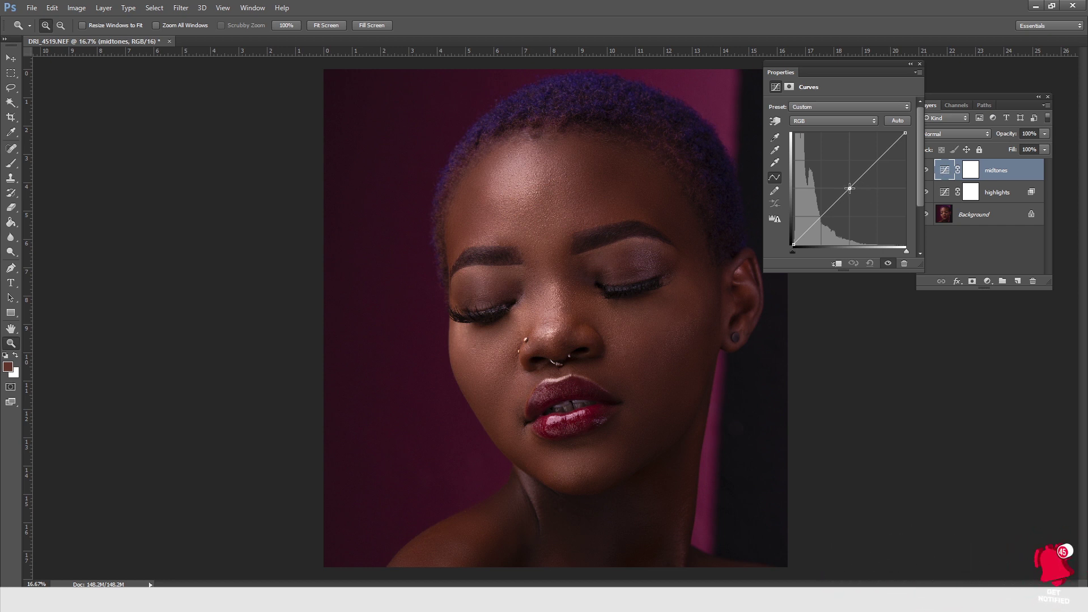
{"action": "left_click_drag", "start_coordinate": [850, 188], "coordinate": [860, 192]}
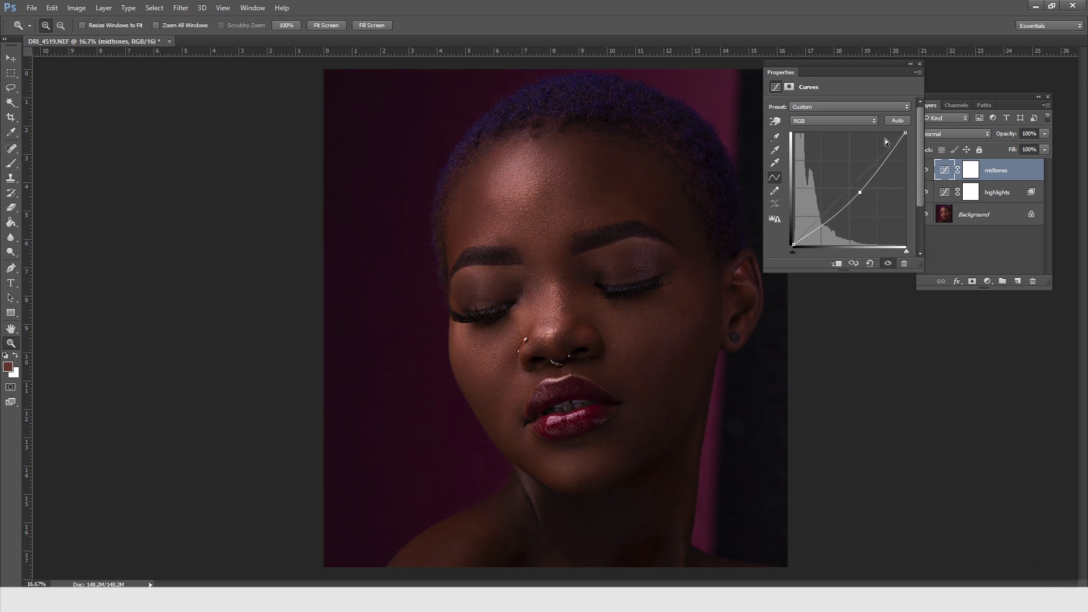
{"action": "left_click", "coordinate": [920, 63]}
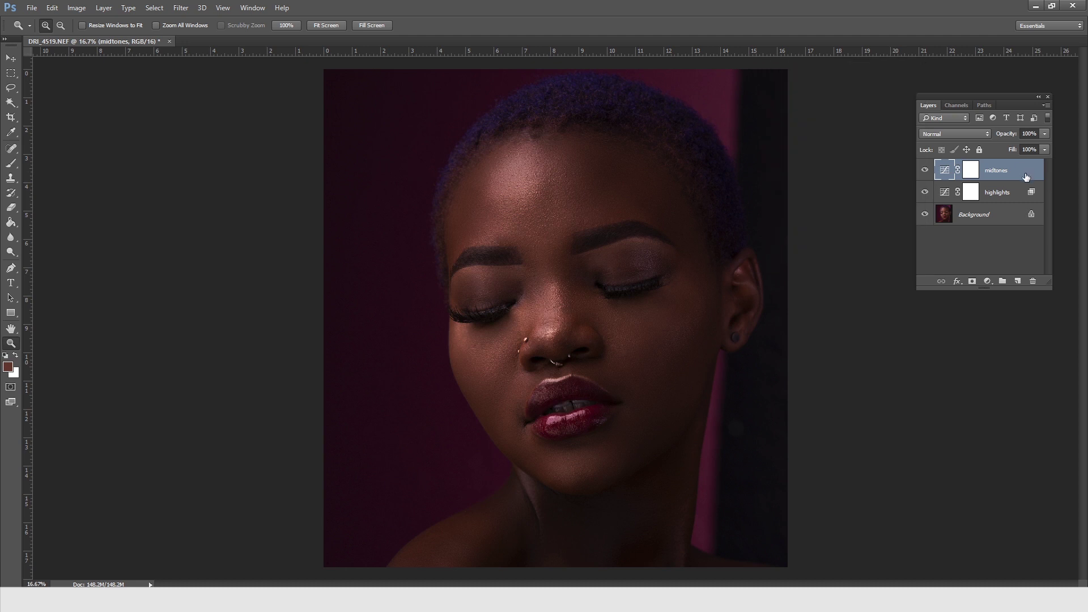
Step: Split the midtones layer's Underlying Layer Blend If white slider to fade between 50 and 118
{"action": "double_click", "coordinate": [1026, 175]}
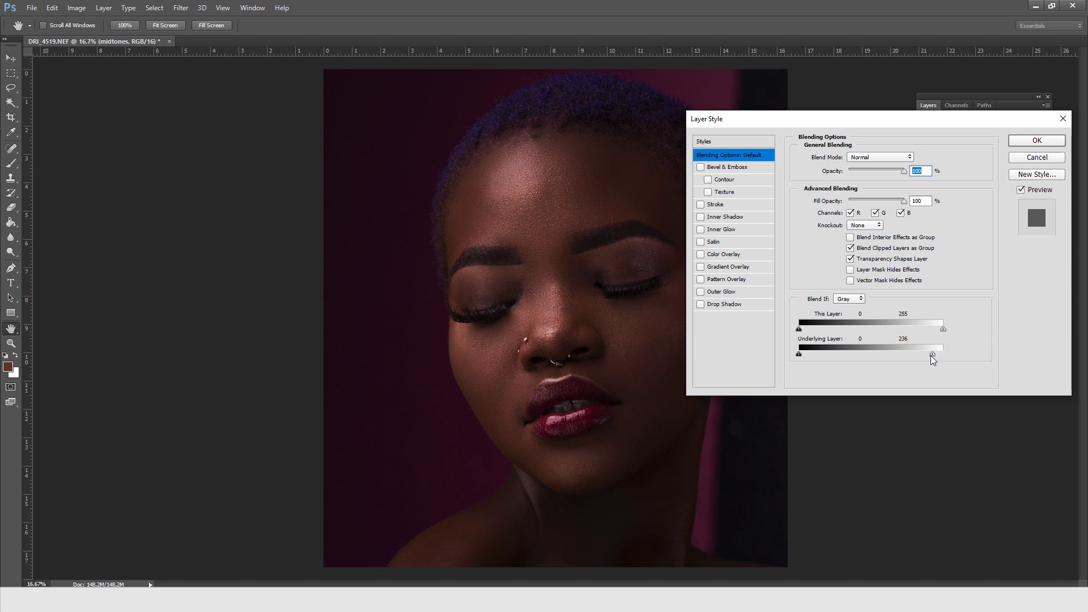
{"action": "left_click_drag", "start_coordinate": [921, 356], "coordinate": [871, 356]}
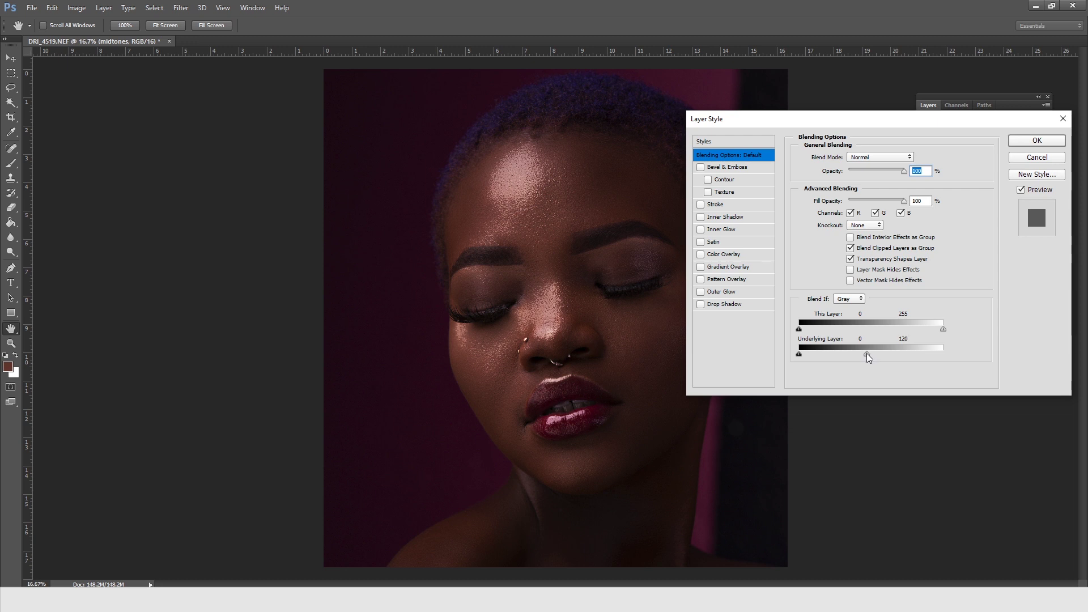
{"action": "left_click_drag", "start_coordinate": [866, 356], "coordinate": [865, 357]}
{"action": "key", "text": "alt"}
{"action": "left_click_drag", "start_coordinate": [865, 356], "coordinate": [829, 363]}
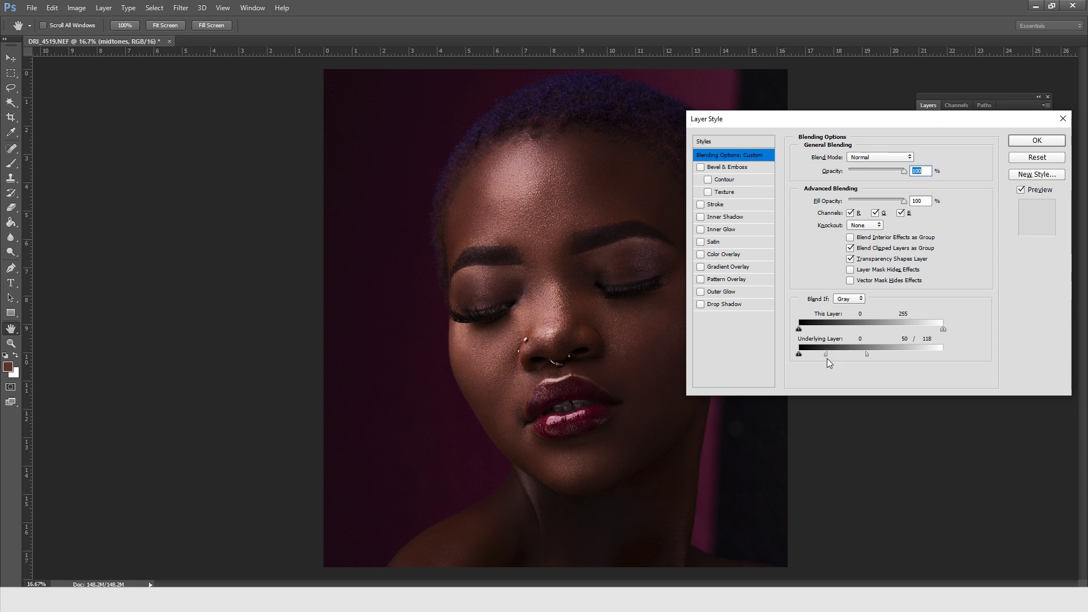
{"action": "left_click", "coordinate": [1037, 140]}
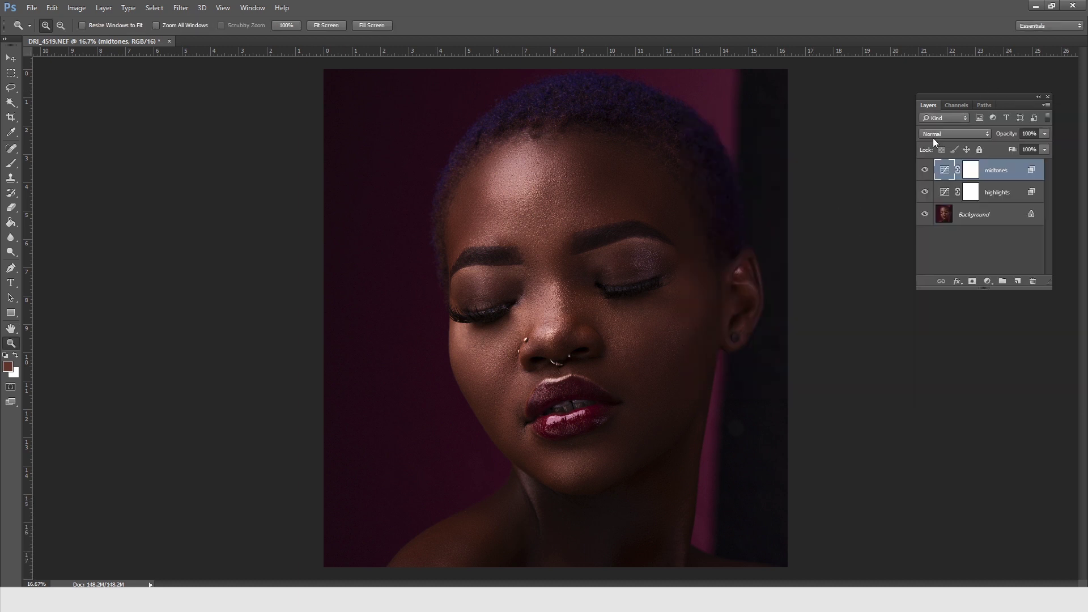
Step: Toggle midtones to compare, then select both midtones and highlights layers
{"action": "left_click", "coordinate": [925, 171]}
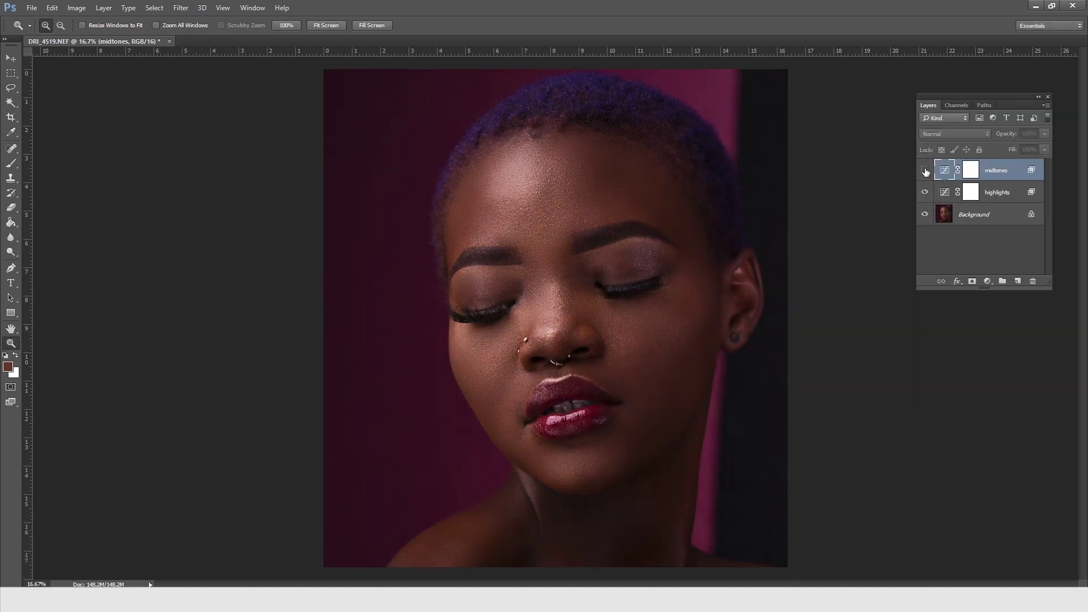
{"action": "left_click", "coordinate": [925, 171]}
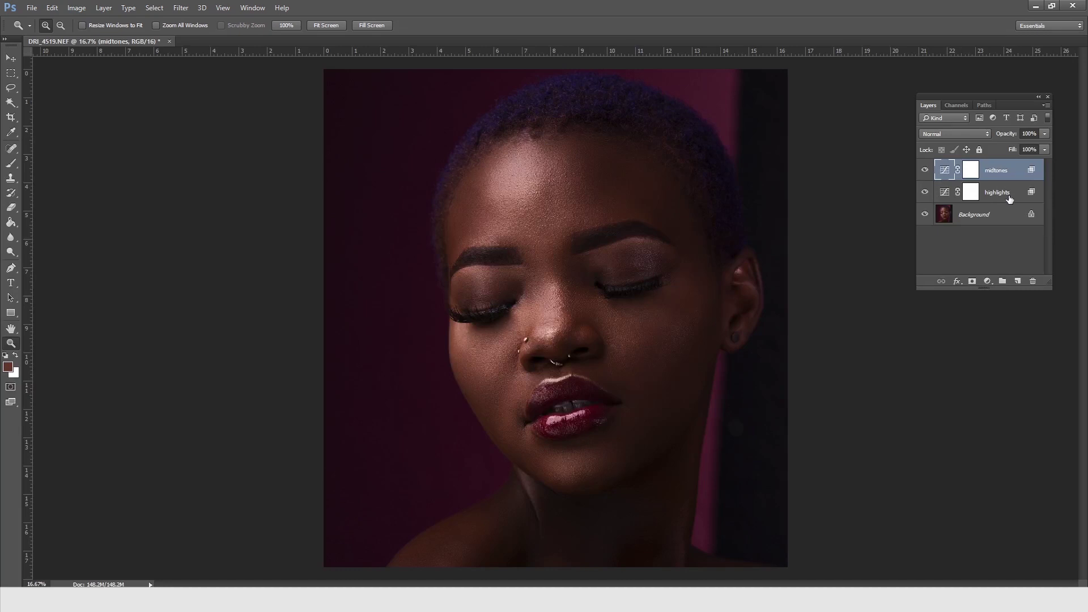
{"action": "left_click", "coordinate": [1010, 199], "text": "shift"}
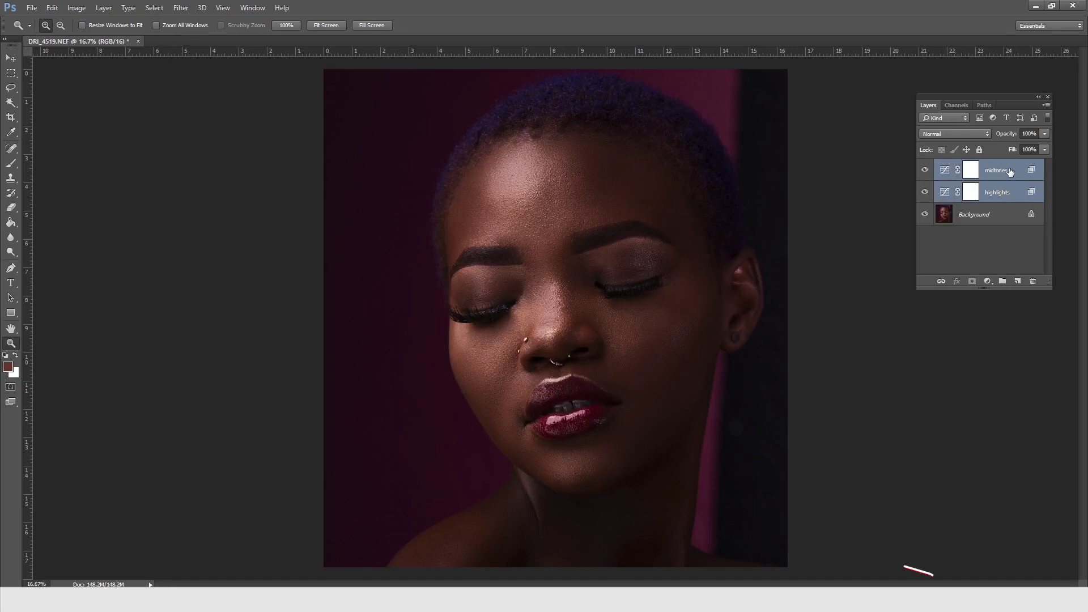
Step: Group midtones and highlights into Group 1 and toggle its visibility to compare
{"action": "left_click", "coordinate": [1003, 282]}
{"action": "left_click", "coordinate": [925, 165]}
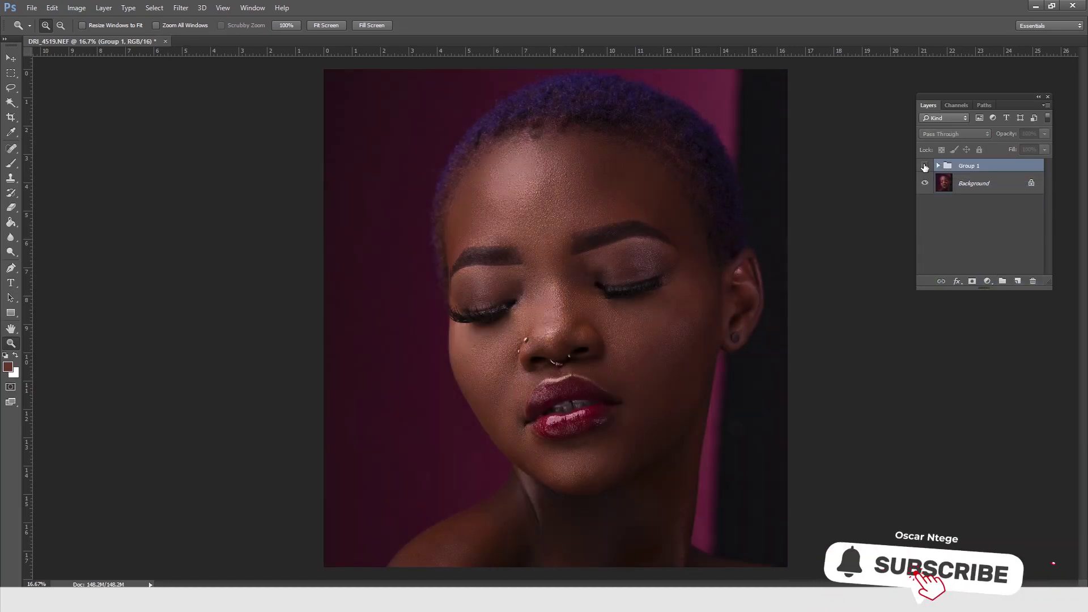
{"action": "left_click", "coordinate": [925, 166]}
{"action": "left_click", "coordinate": [925, 166]}
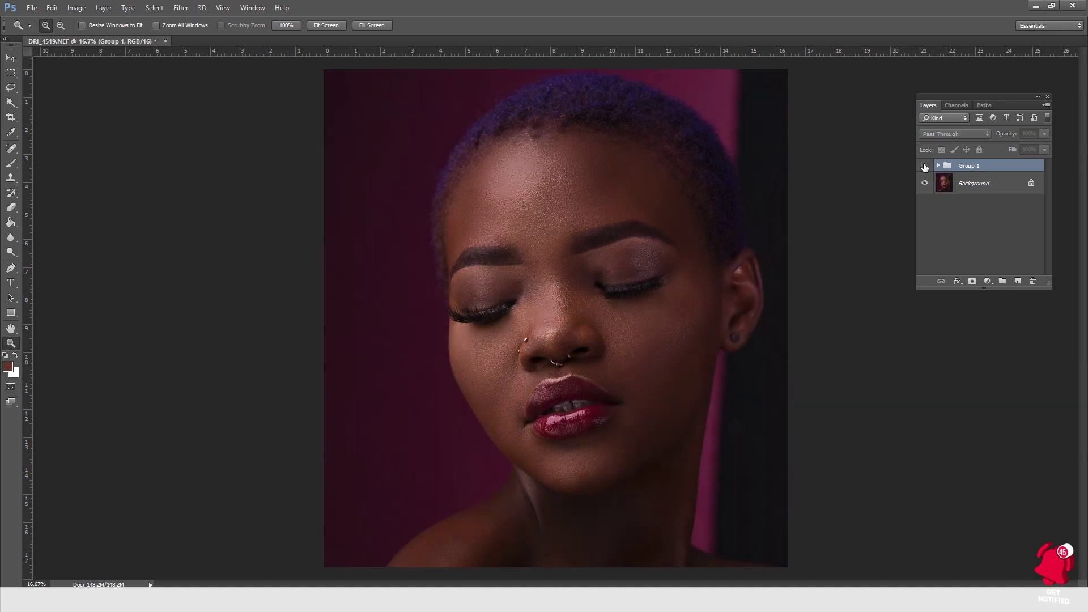
{"action": "left_click", "coordinate": [925, 166]}
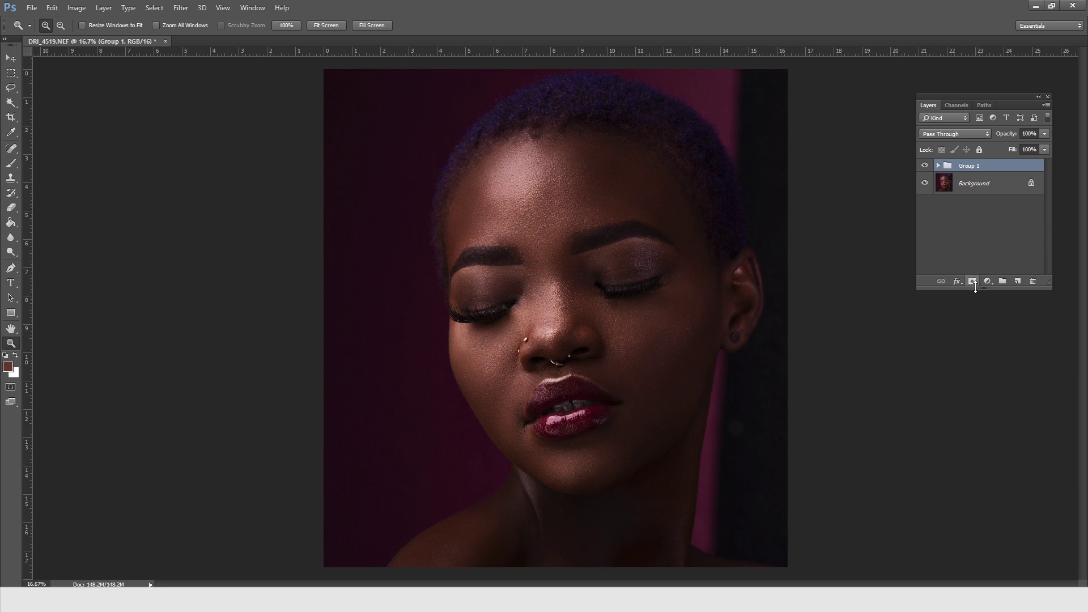
Step: Rename Group 1 in the Layers panel to 'Dimension'
{"action": "double_click", "coordinate": [974, 166]}
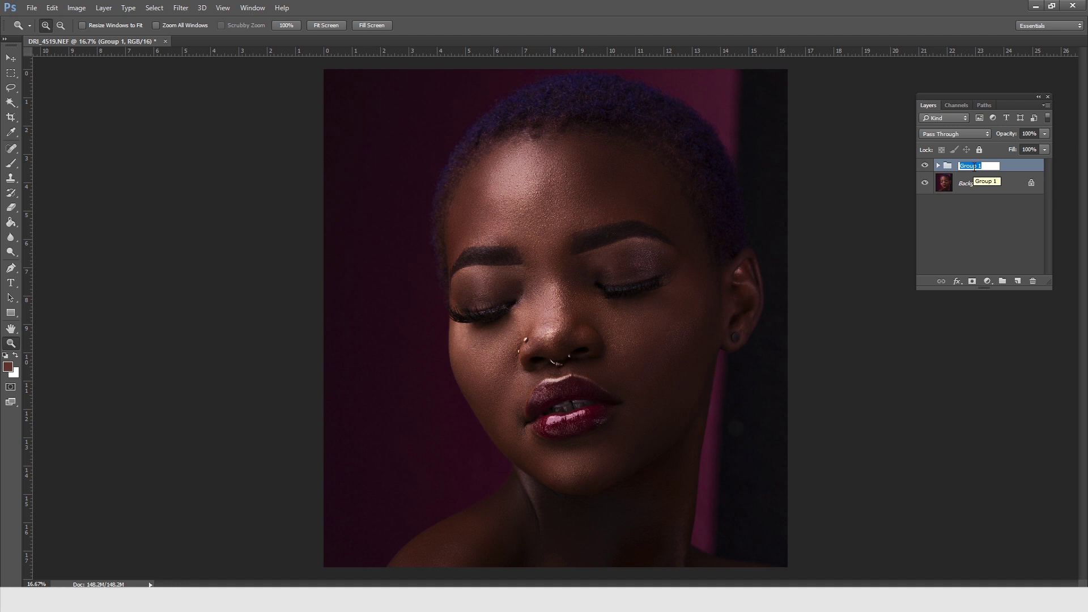
{"action": "type", "text": "g"}
{"action": "key", "text": "BackSpace"}
{"action": "key", "text": "BackSpace"}
{"action": "key", "text": "BackSpace"}
{"action": "type", "text": "Dimensio"}
{"action": "key", "text": "Return"}
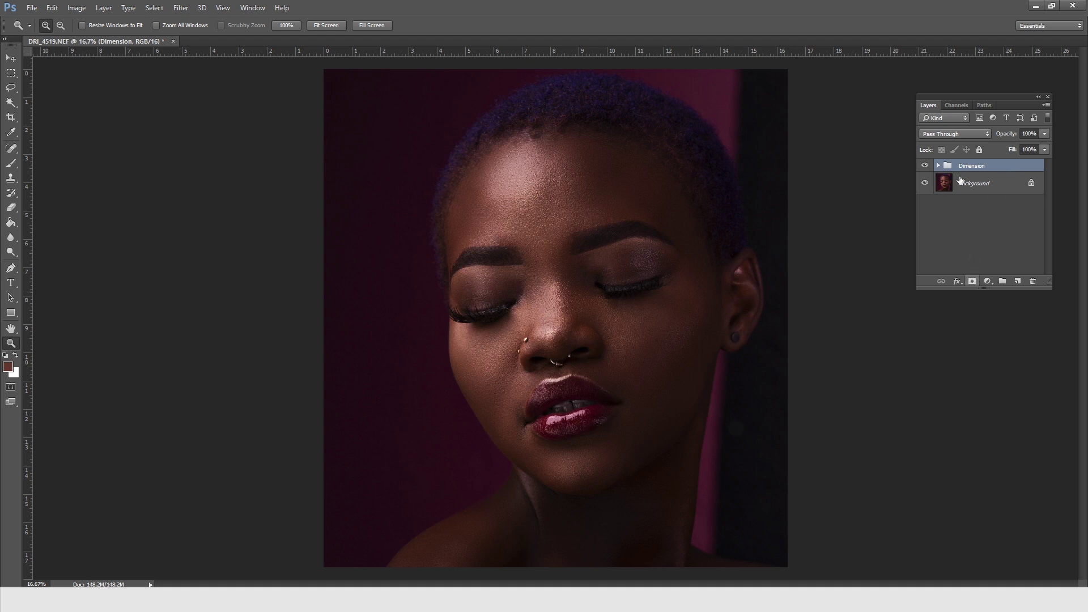
Step: Add a layer mask to Dimension and paint out the left and right background
{"action": "left_click", "coordinate": [973, 281]}
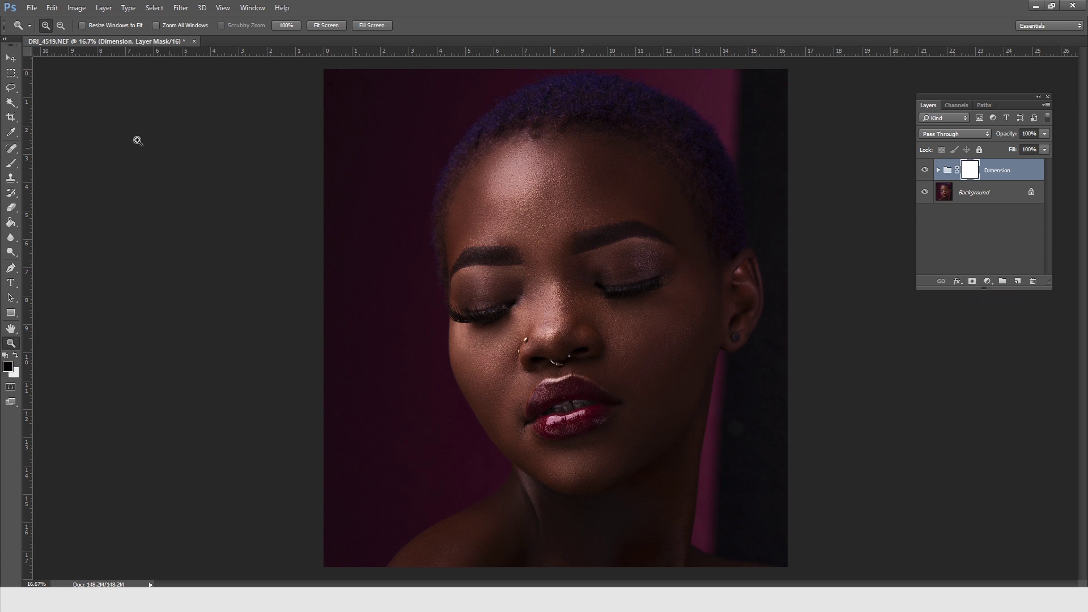
{"action": "left_click", "coordinate": [11, 163]}
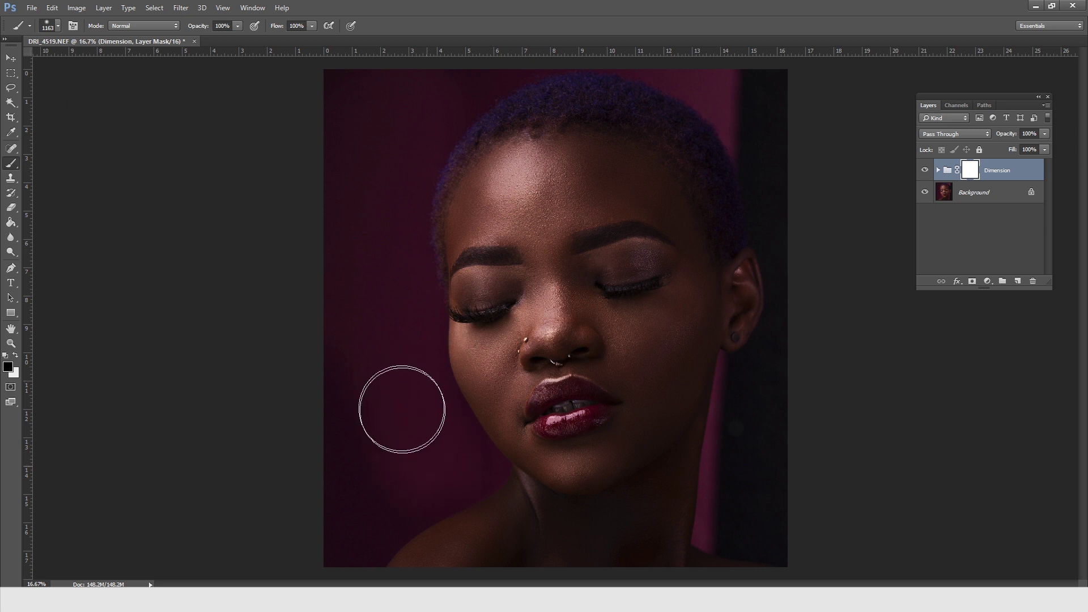
{"action": "mouse_move", "coordinate": [369, 447]}
{"action": "left_mouse_down"}
{"action": "mouse_move", "coordinate": [315, 570]}
{"action": "mouse_move", "coordinate": [318, 454]}
{"action": "mouse_move", "coordinate": [422, 440]}
{"action": "mouse_move", "coordinate": [463, 465]}
{"action": "mouse_move", "coordinate": [423, 447]}
{"action": "mouse_move", "coordinate": [415, 496]}
{"action": "mouse_move", "coordinate": [459, 476]}
{"action": "left_mouse_up"}
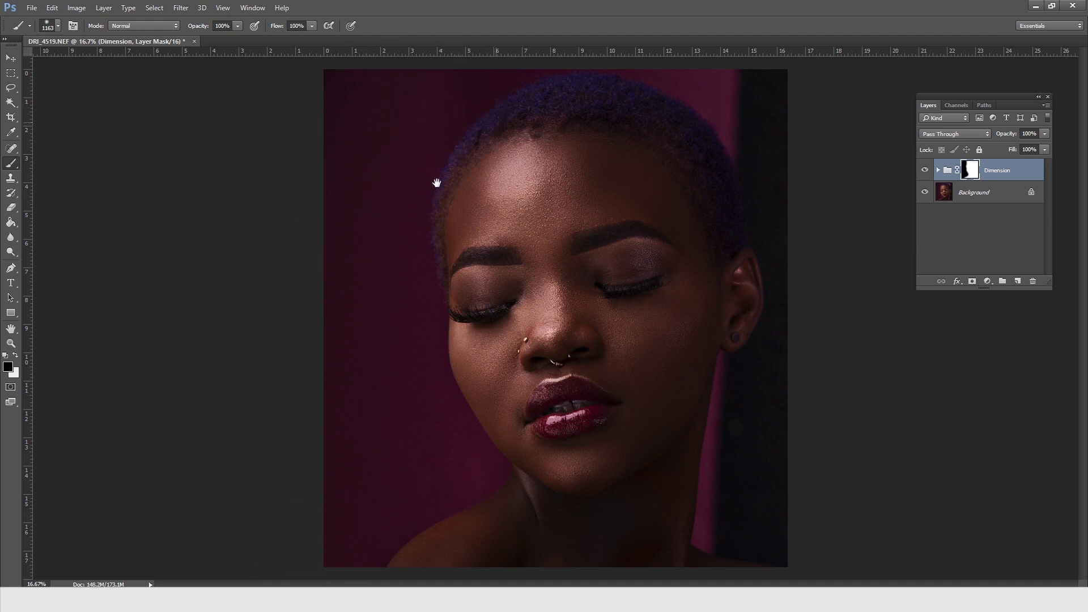
{"action": "mouse_move", "coordinate": [700, 84]}
{"action": "left_mouse_down"}
{"action": "mouse_move", "coordinate": [760, 158]}
{"action": "mouse_move", "coordinate": [780, 134]}
{"action": "mouse_move", "coordinate": [801, 413]}
{"action": "mouse_move", "coordinate": [753, 530]}
{"action": "mouse_move", "coordinate": [818, 332]}
{"action": "left_mouse_up"}
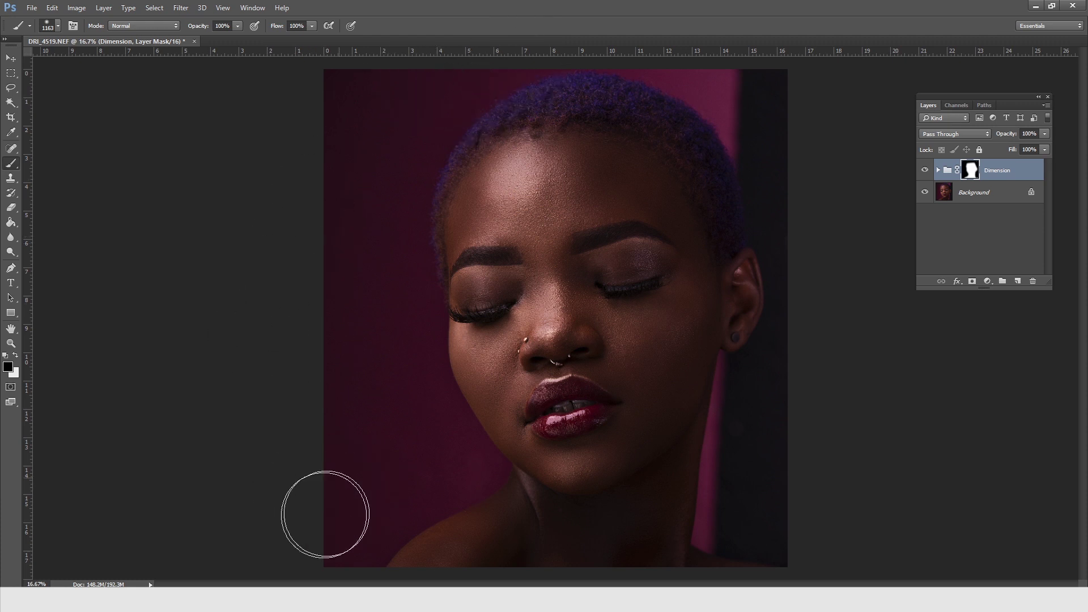
Step: Toggle the Dimension group's visibility repeatedly to compare before and after
{"action": "left_click", "coordinate": [926, 171]}
{"action": "left_click", "coordinate": [926, 172]}
{"action": "left_click", "coordinate": [926, 171]}
{"action": "left_click", "coordinate": [926, 171]}
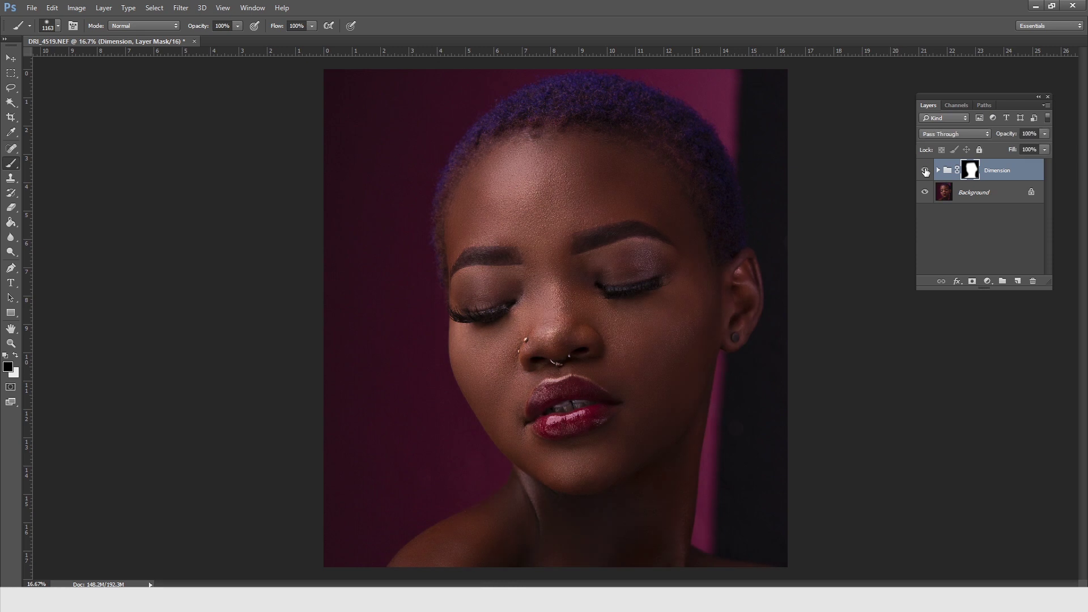
{"action": "left_click", "coordinate": [925, 171]}
{"action": "left_click", "coordinate": [926, 171]}
{"action": "left_click", "coordinate": [925, 171]}
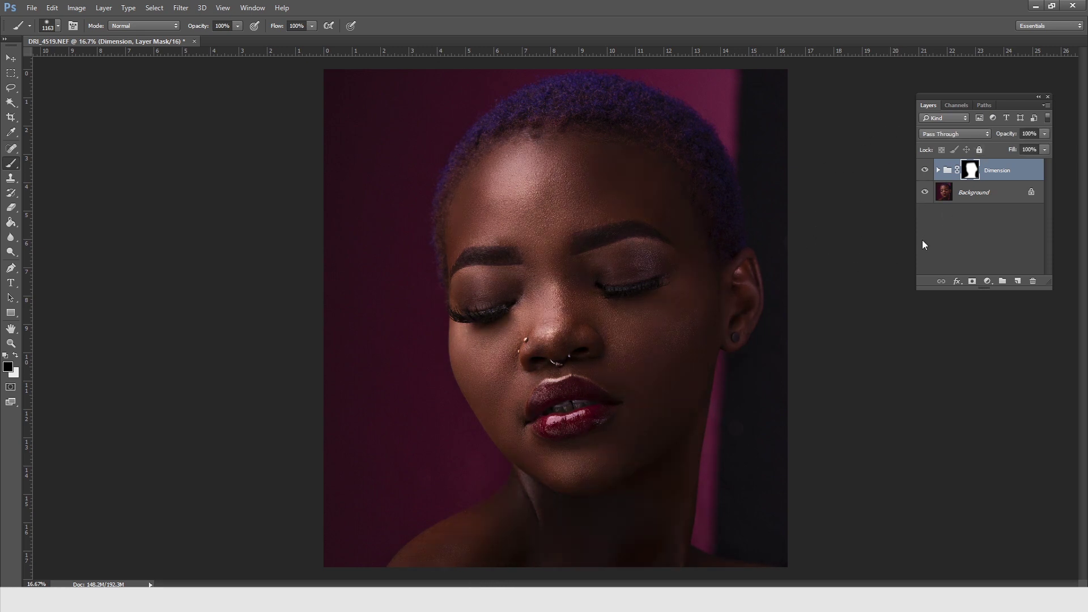
Step: Lower the midtones layer inside Dimension to 72% opacity and collapse the group
{"action": "left_click", "coordinate": [939, 170]}
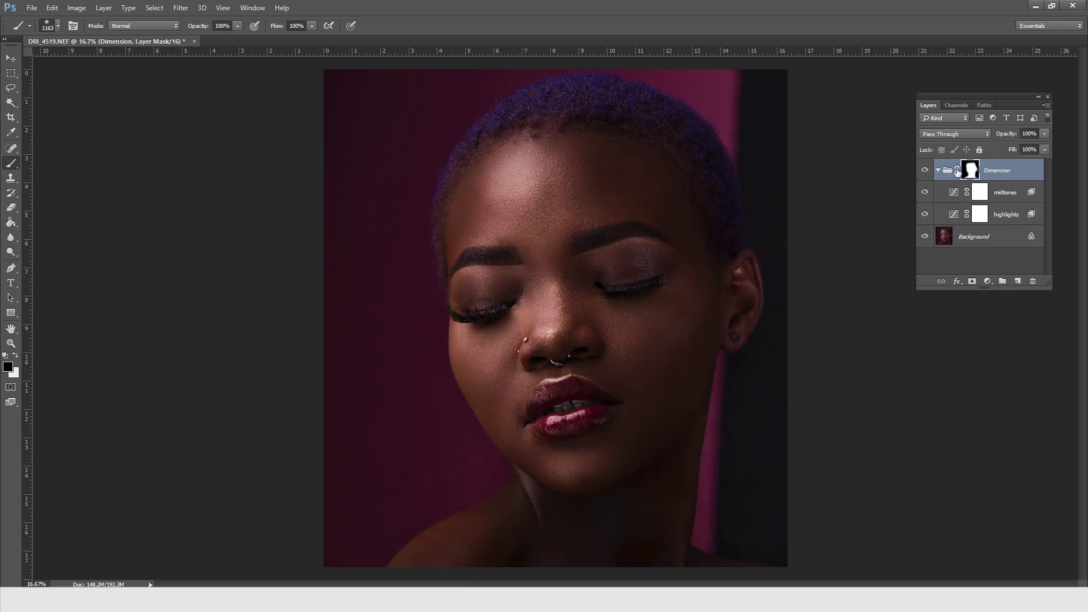
{"action": "left_click", "coordinate": [1007, 190]}
{"action": "left_click", "coordinate": [1044, 134]}
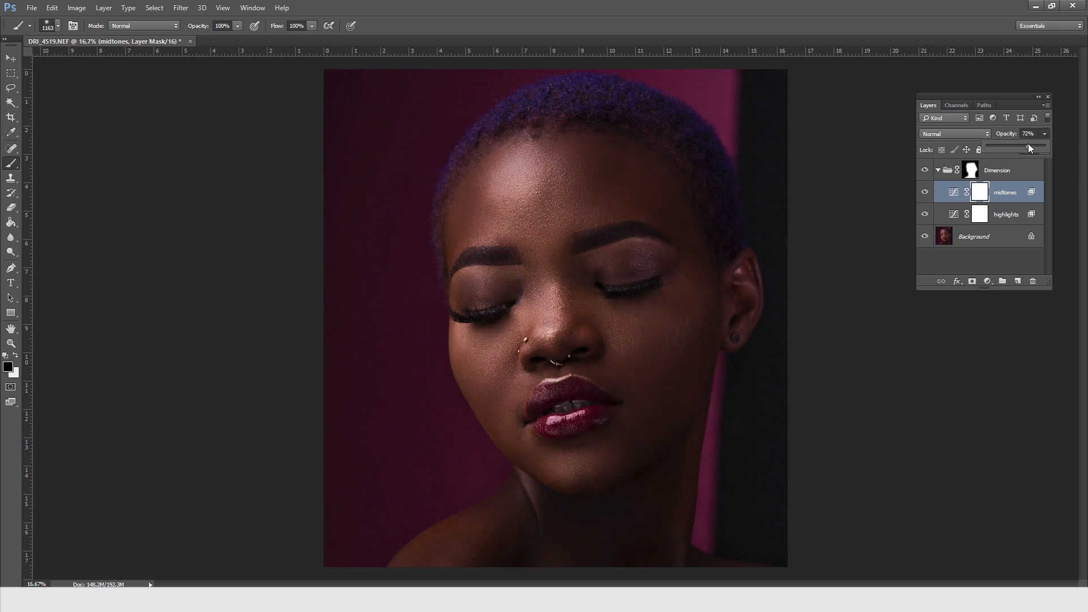
{"action": "left_click", "coordinate": [939, 172]}
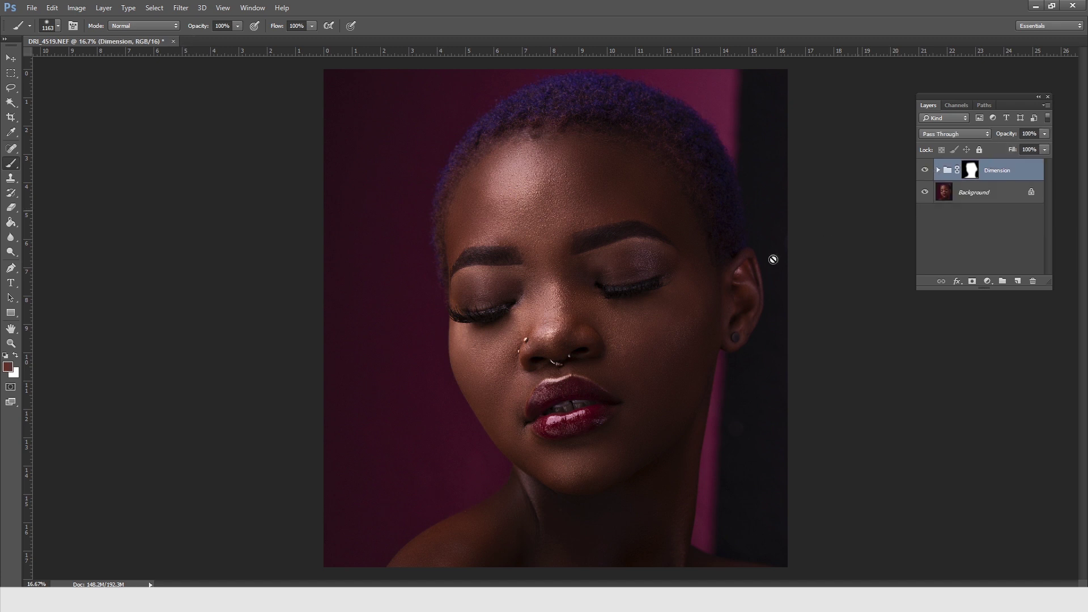
Step: Toggle the Dimension group's visibility to compare before and after
{"action": "key", "text": "alt"}
{"action": "left_click", "coordinate": [924, 171]}
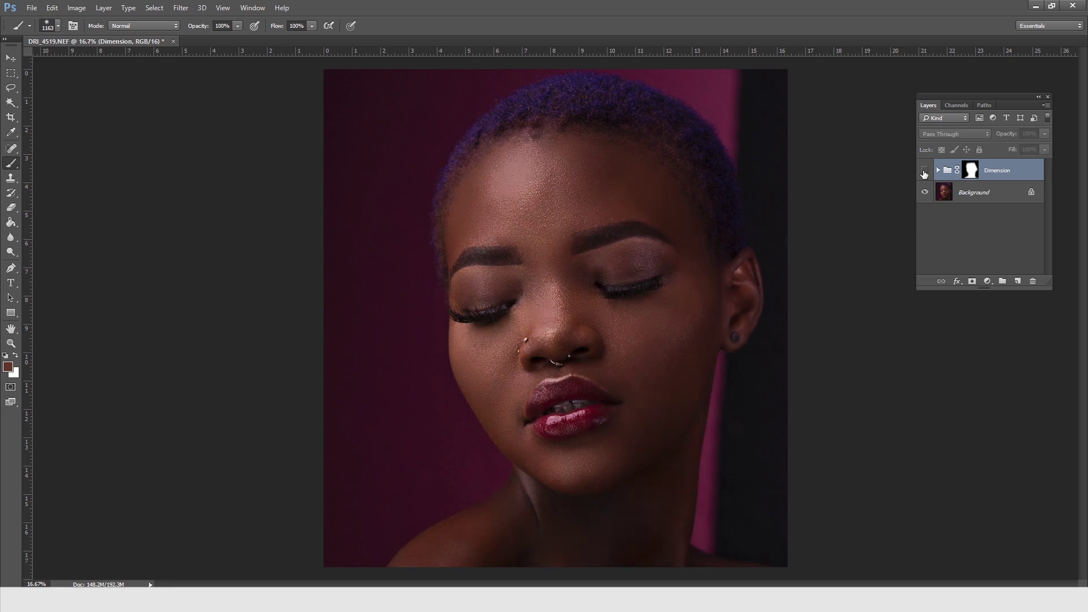
{"action": "left_click", "coordinate": [925, 170]}
{"action": "left_click", "coordinate": [925, 171]}
{"action": "left_click", "coordinate": [925, 171]}
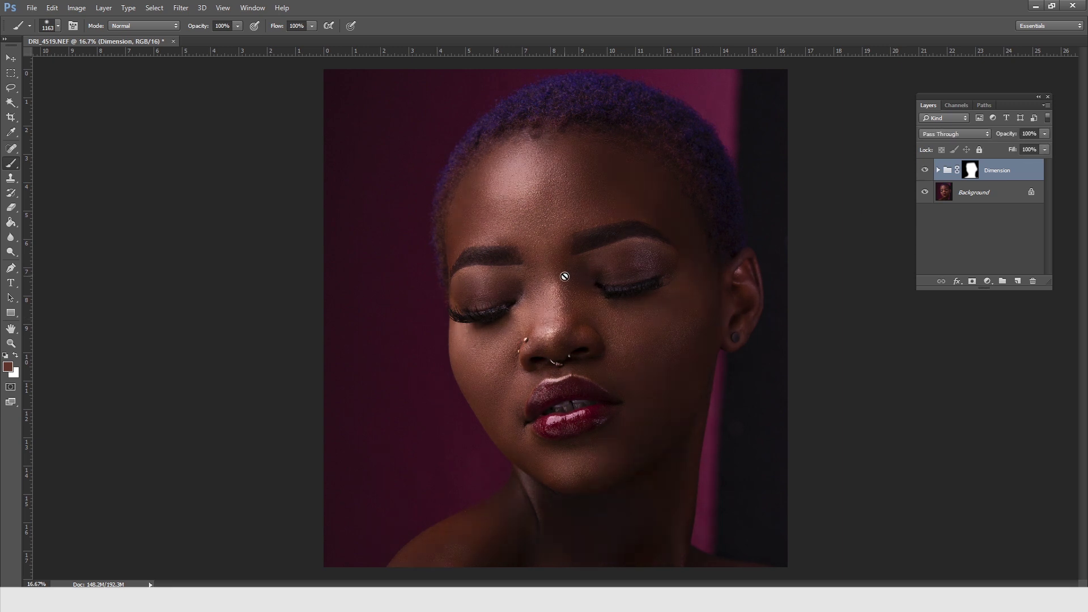
Step: Add a new empty layer above Dimension and name it 'burn and dodge'
{"action": "left_click", "coordinate": [1018, 282]}
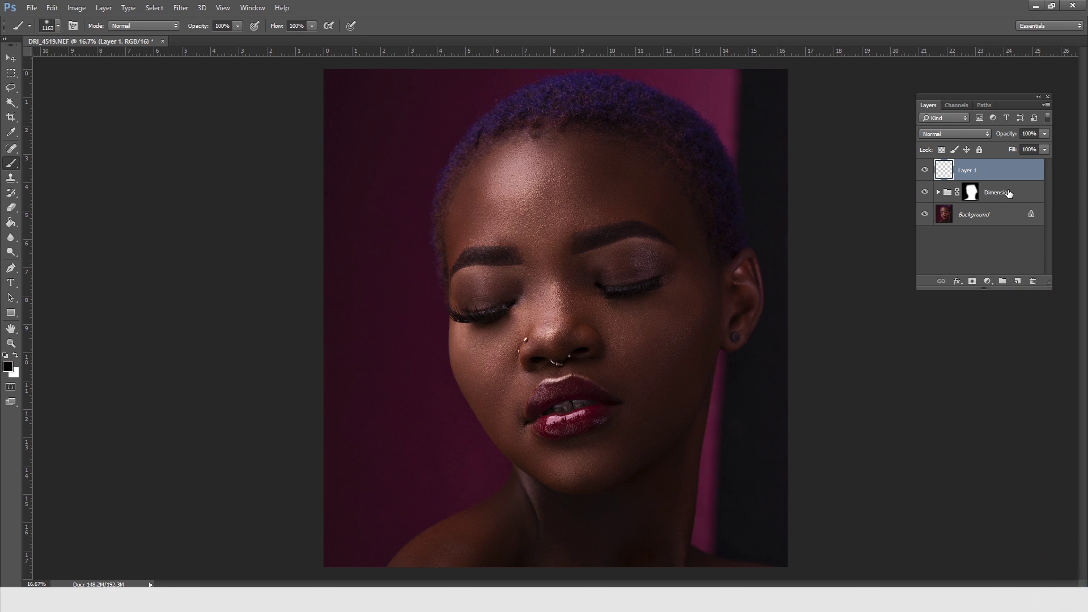
{"action": "double_click", "coordinate": [962, 171]}
{"action": "type", "text": "burn and dodge"}
{"action": "key", "text": "Return"}
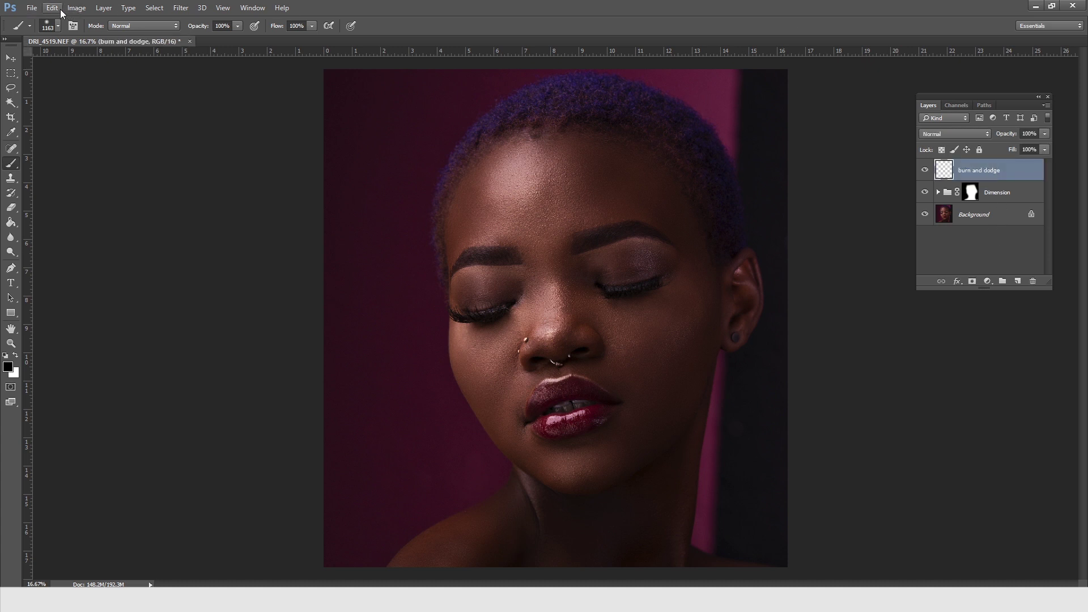
{"action": "left_click", "coordinate": [52, 8]}
Step: Fill the burn and dodge layer with 50% Gray
{"action": "left_click", "coordinate": [91, 169]}
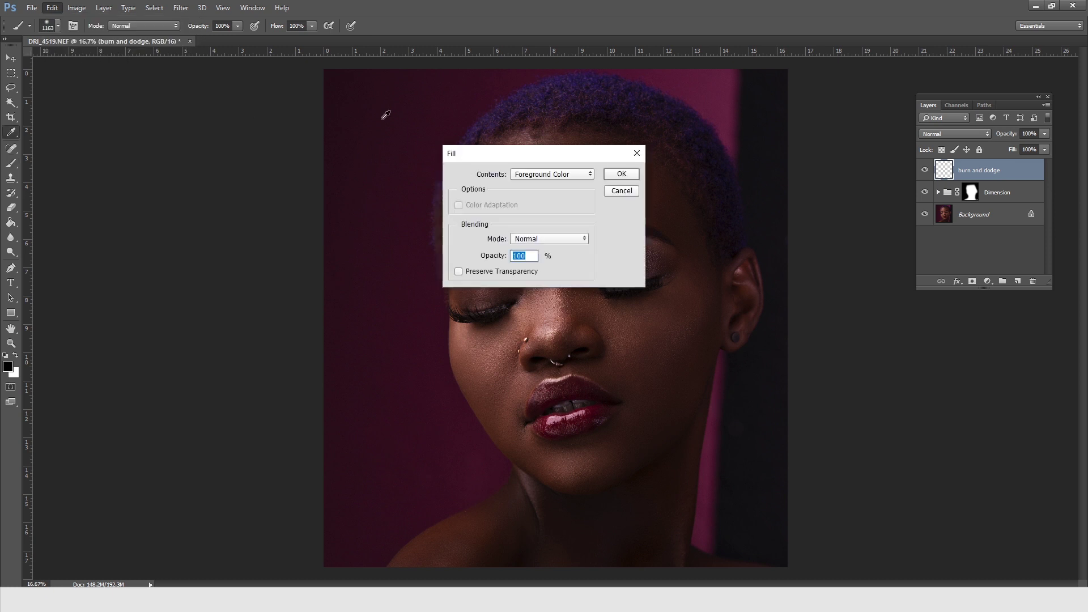
{"action": "left_click", "coordinate": [590, 176]}
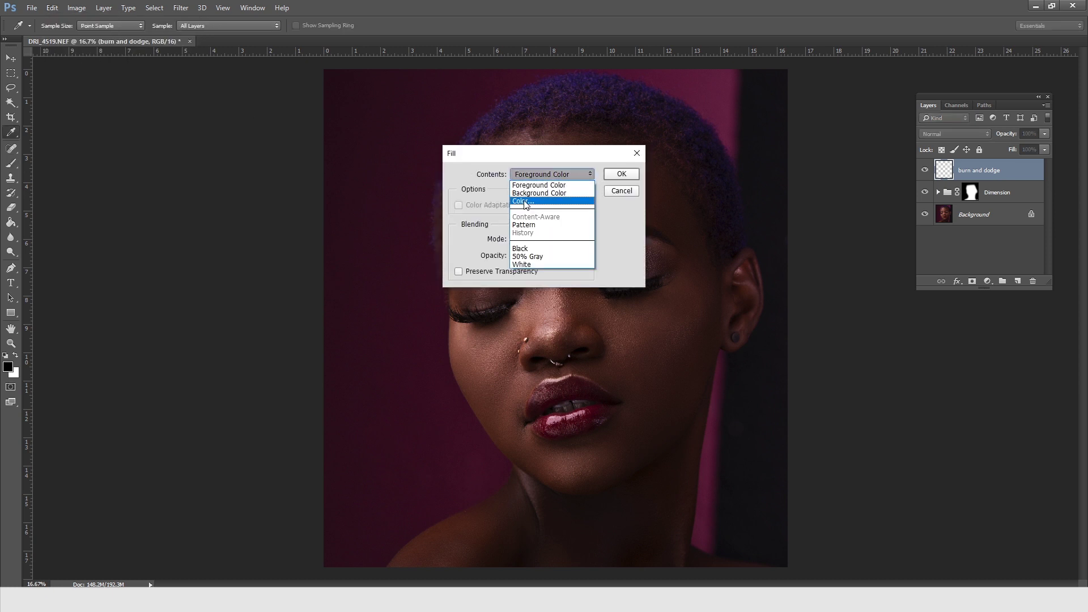
{"action": "left_click", "coordinate": [533, 258]}
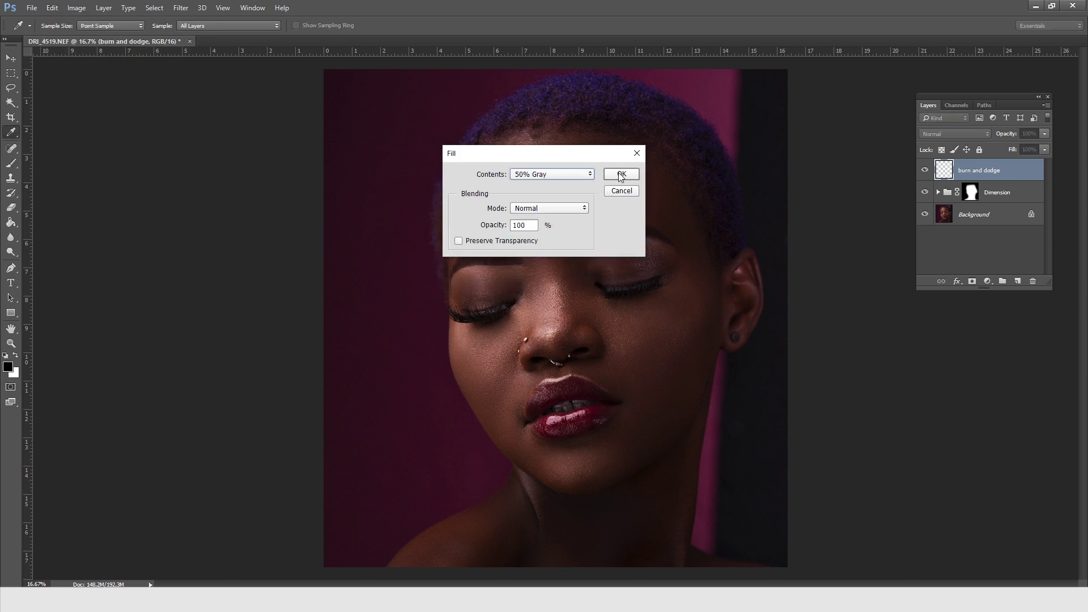
{"action": "left_click", "coordinate": [621, 175]}
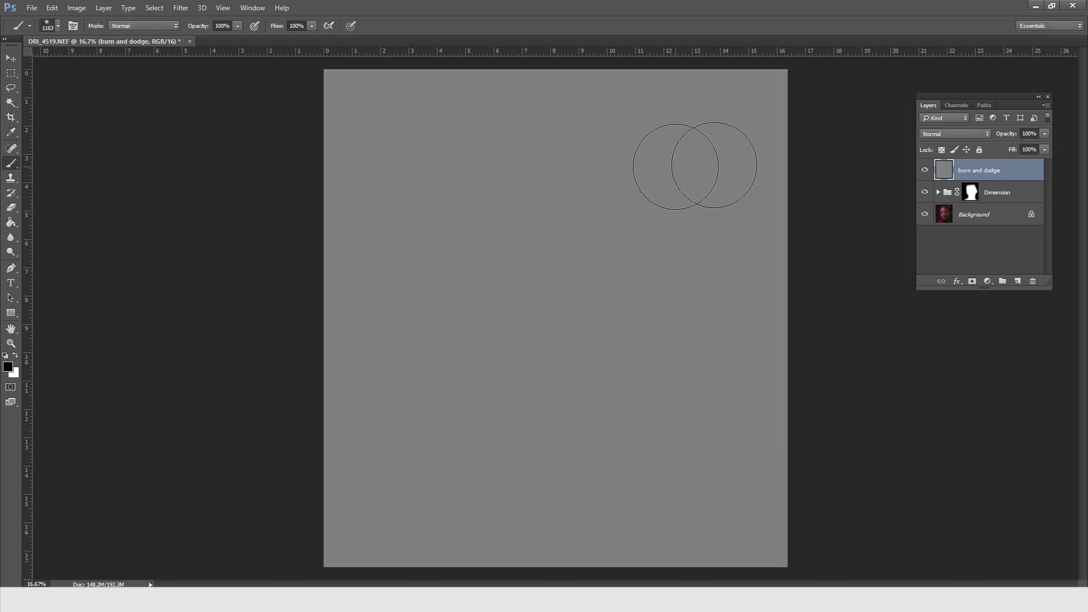
Step: Set the burn and dodge layer's blend mode to Soft Light
{"action": "left_click", "coordinate": [984, 135]}
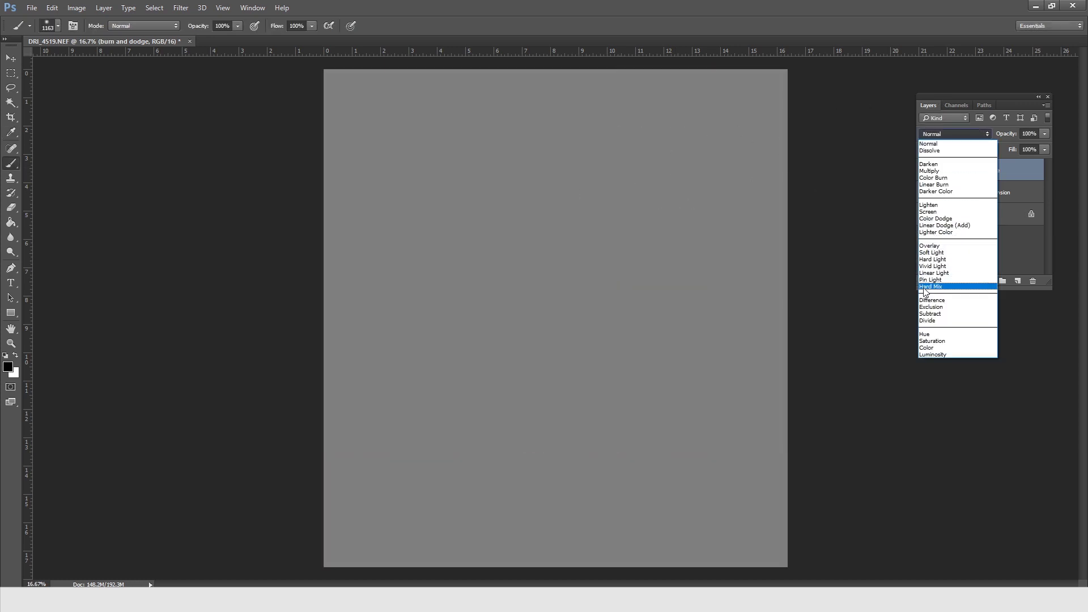
{"action": "left_click", "coordinate": [929, 253]}
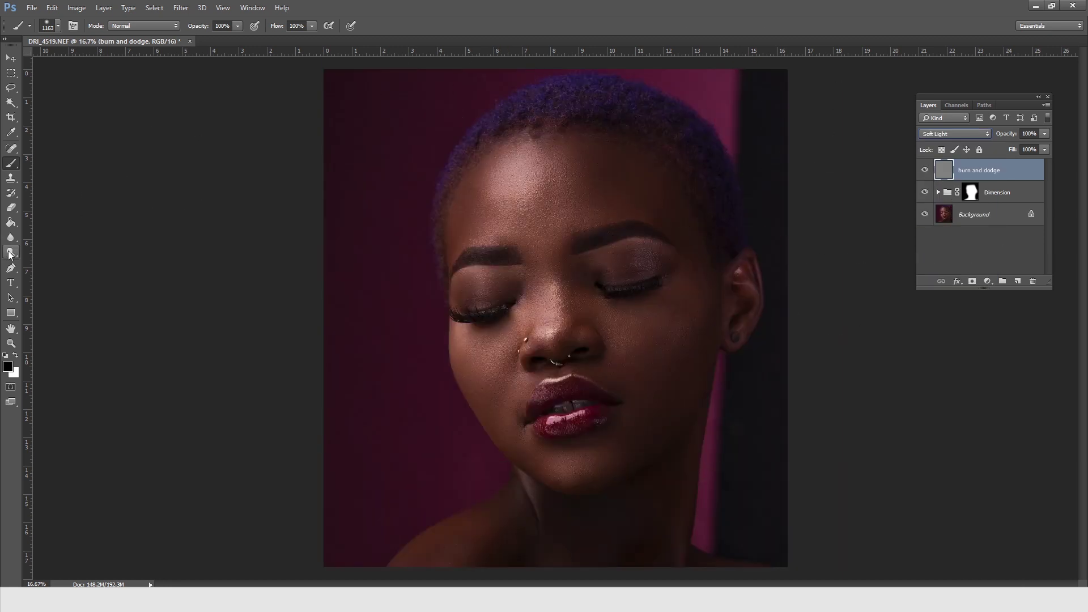
{"action": "left_click", "coordinate": [10, 252]}
Step: Zoom in on the eyes and nose, and set the Dodge tool to Highlights at 8% exposure
{"action": "left_click", "coordinate": [10, 343]}
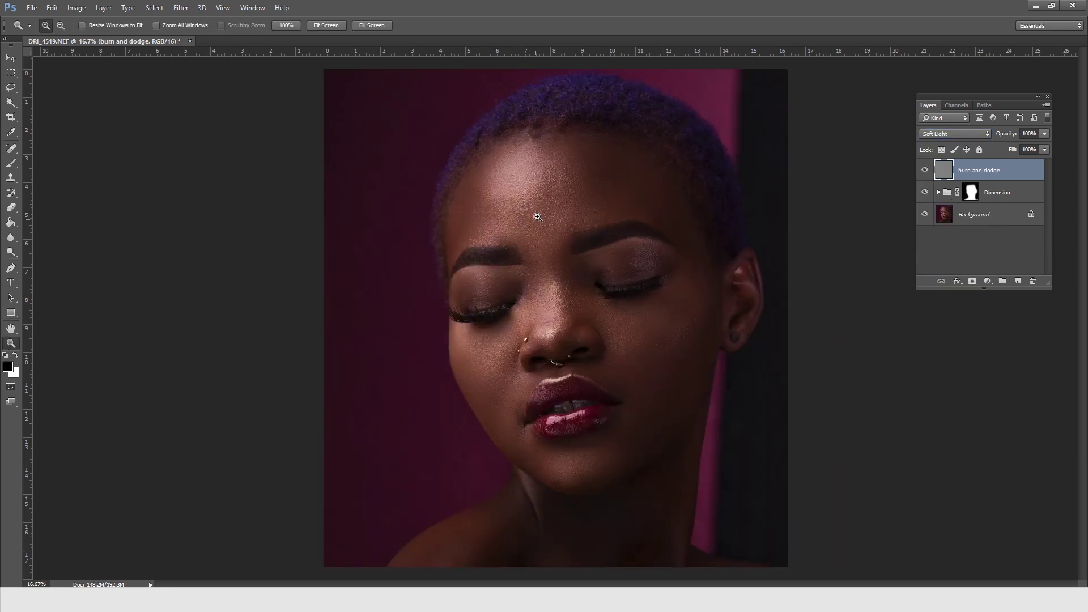
{"action": "left_click", "coordinate": [566, 231]}
{"action": "left_click", "coordinate": [571, 309]}
{"action": "left_click_drag", "start_coordinate": [571, 309], "coordinate": [542, 296]}
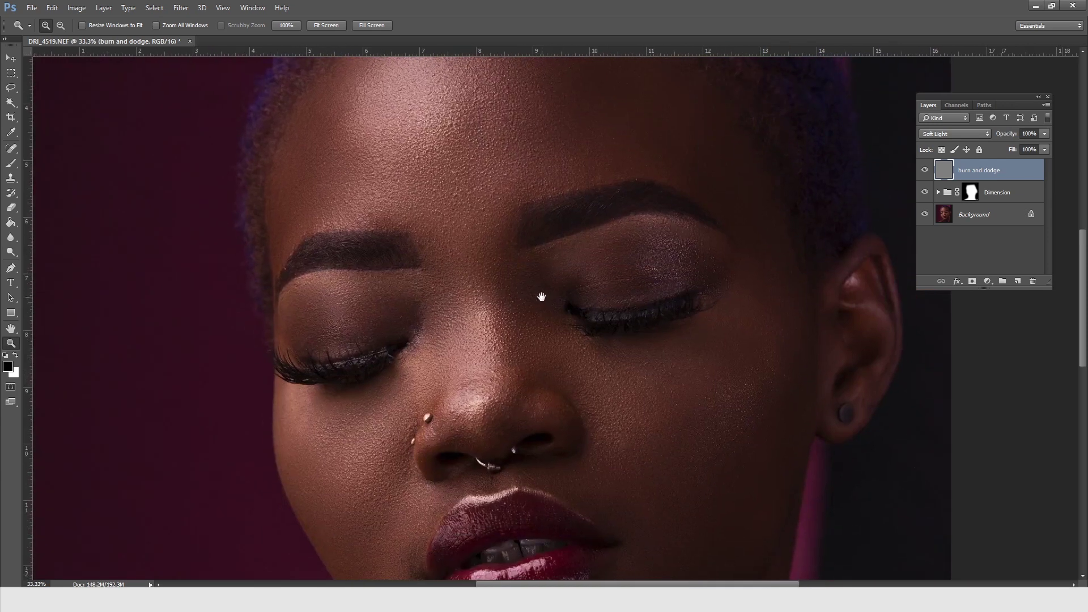
{"action": "left_click", "coordinate": [10, 252]}
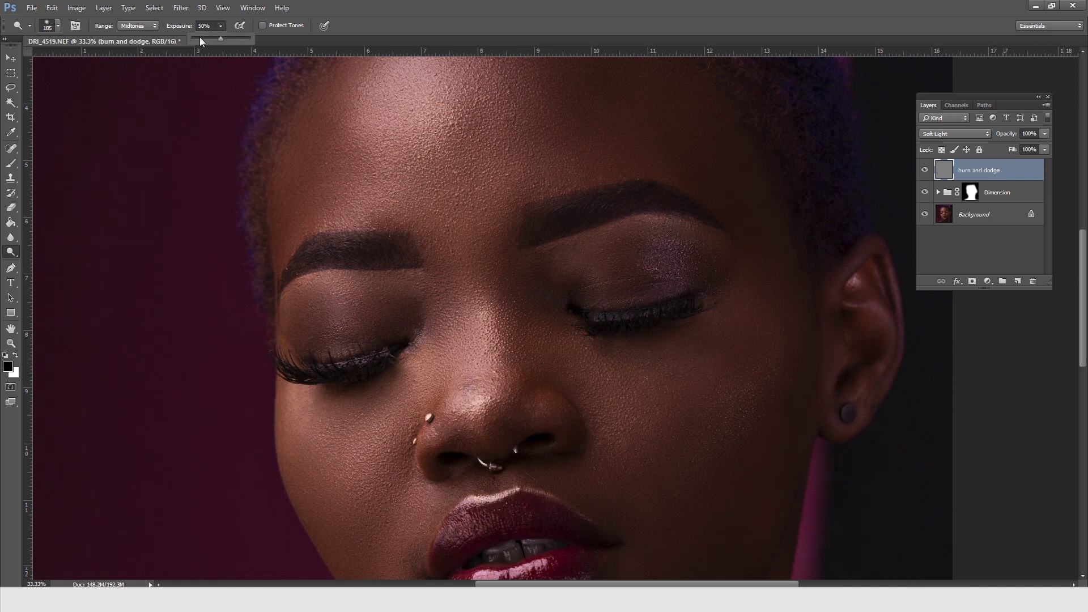
{"action": "left_click", "coordinate": [155, 26]}
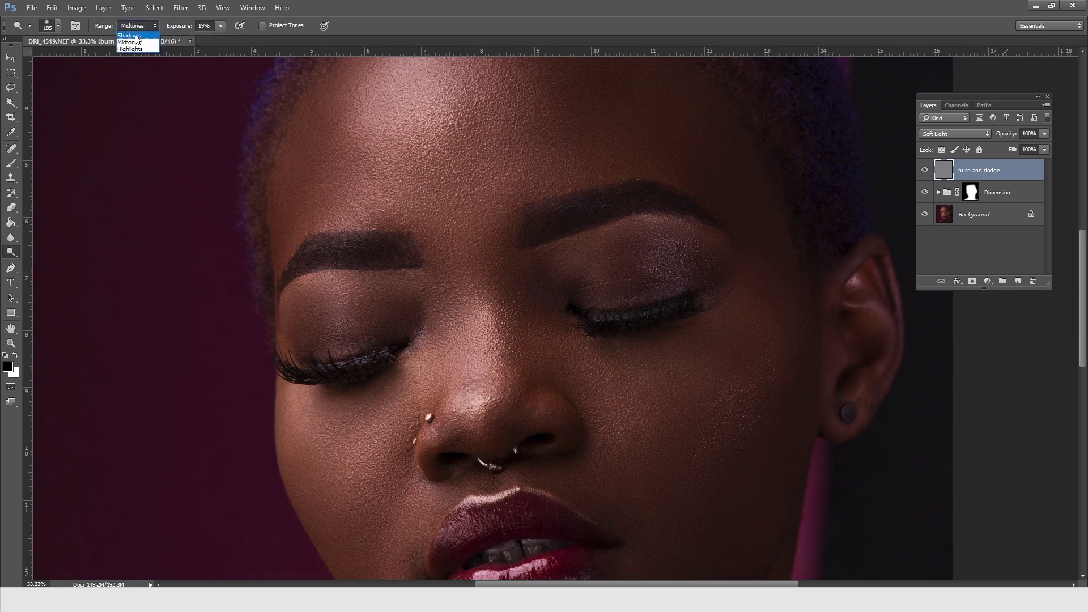
{"action": "left_click", "coordinate": [220, 27]}
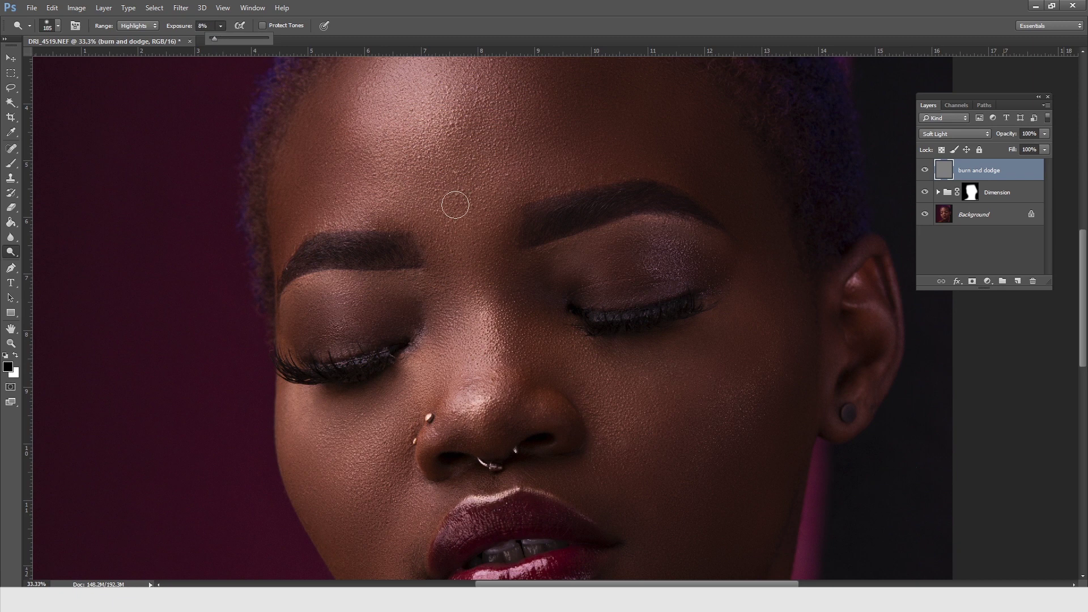
Step: Paint dodge strokes down the nose bridge to the tip
{"action": "mouse_move", "coordinate": [484, 340]}
{"action": "left_mouse_down"}
{"action": "mouse_move", "coordinate": [468, 236]}
{"action": "mouse_move", "coordinate": [485, 283]}
{"action": "mouse_move", "coordinate": [472, 402]}
{"action": "left_mouse_up"}
{"action": "mouse_move", "coordinate": [478, 283]}
{"action": "left_mouse_down"}
{"action": "mouse_move", "coordinate": [490, 302]}
{"action": "mouse_move", "coordinate": [490, 378]}
{"action": "mouse_move", "coordinate": [539, 309]}
{"action": "mouse_move", "coordinate": [581, 298]}
{"action": "mouse_move", "coordinate": [556, 263]}
{"action": "mouse_move", "coordinate": [545, 287]}
{"action": "mouse_move", "coordinate": [550, 363]}
{"action": "mouse_move", "coordinate": [537, 304]}
{"action": "mouse_move", "coordinate": [553, 268]}
{"action": "mouse_move", "coordinate": [532, 372]}
{"action": "mouse_move", "coordinate": [526, 329]}
{"action": "mouse_move", "coordinate": [498, 332]}
{"action": "mouse_move", "coordinate": [458, 245]}
{"action": "mouse_move", "coordinate": [478, 306]}
{"action": "mouse_move", "coordinate": [466, 403]}
{"action": "left_mouse_up"}
{"action": "left_click", "coordinate": [393, 221]}
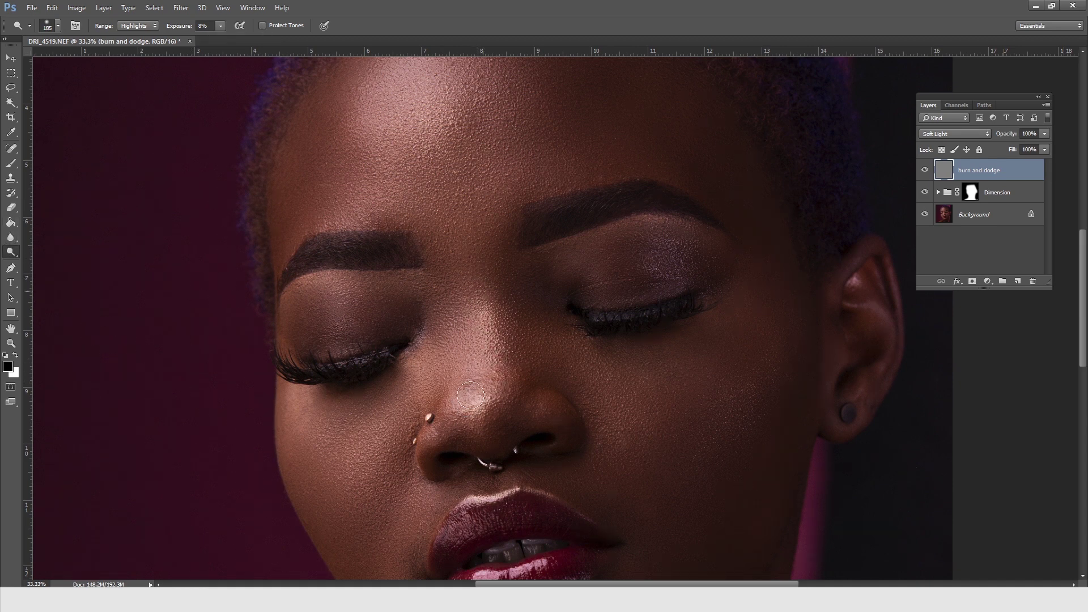
{"action": "mouse_move", "coordinate": [473, 265]}
{"action": "left_mouse_down"}
{"action": "mouse_move", "coordinate": [490, 314]}
{"action": "mouse_move", "coordinate": [488, 374]}
{"action": "left_mouse_up"}
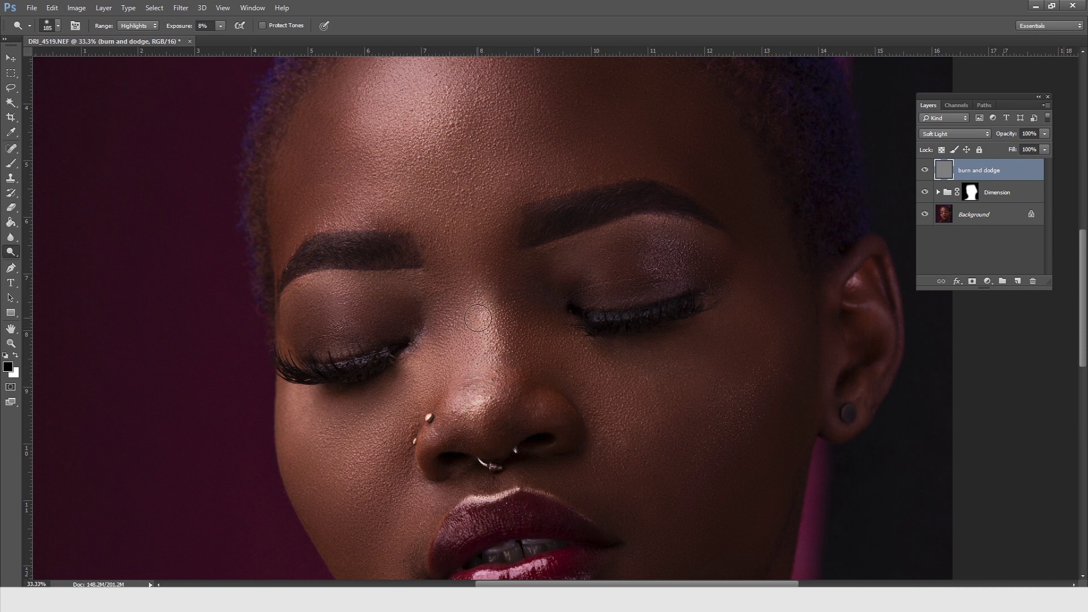
Step: Toggle the burn and dodge layer's visibility twice to compare before and after
{"action": "scroll", "coordinate": [577, 318], "scroll_direction": "down", "scroll_amount": 2}
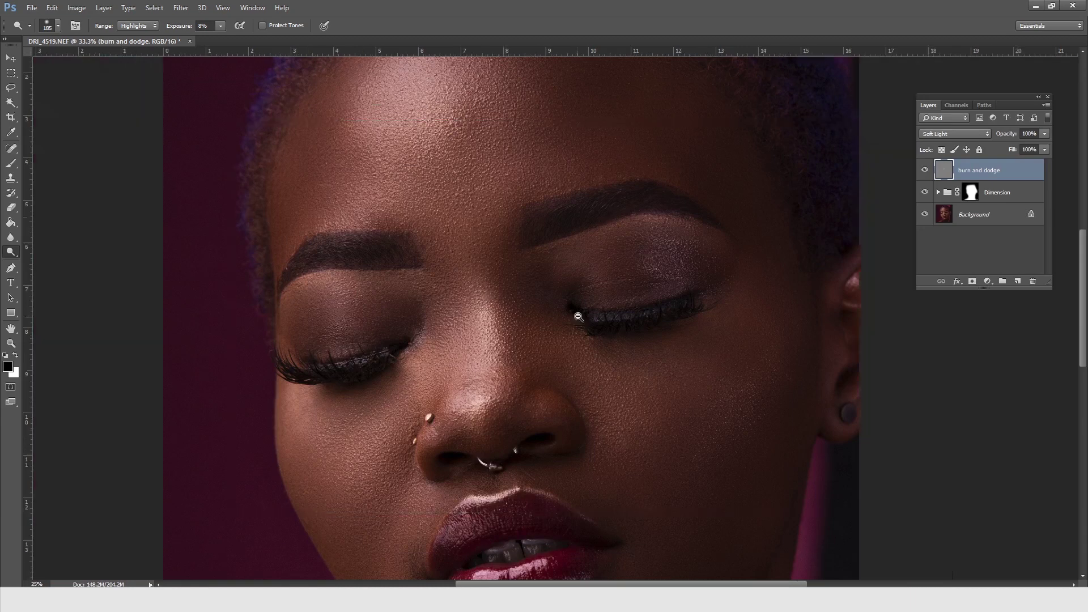
{"action": "scroll", "coordinate": [580, 316], "scroll_direction": "down", "scroll_amount": 1}
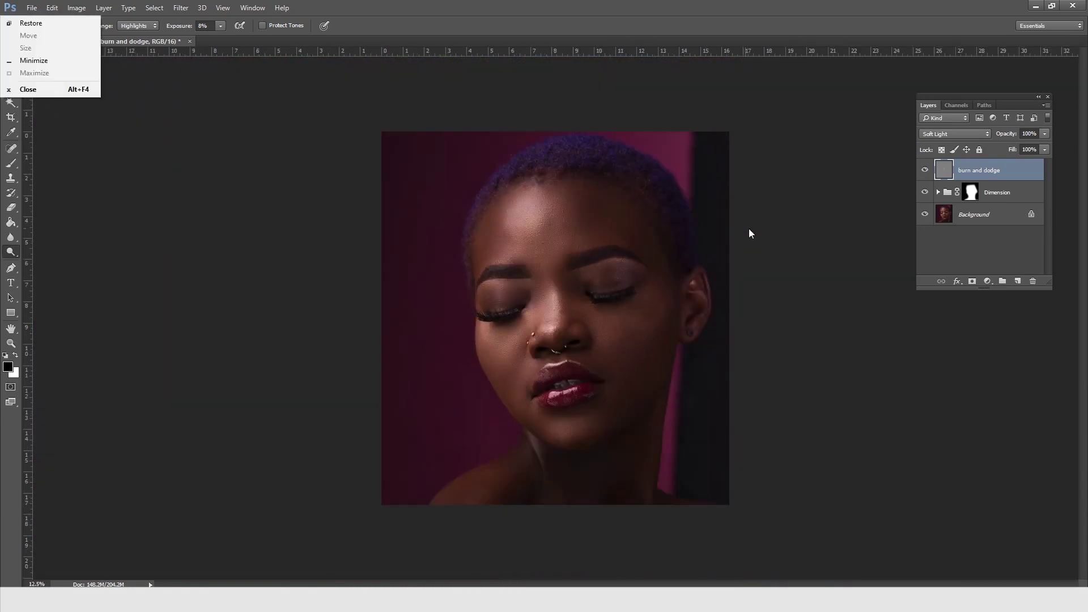
{"action": "left_click", "coordinate": [926, 170]}
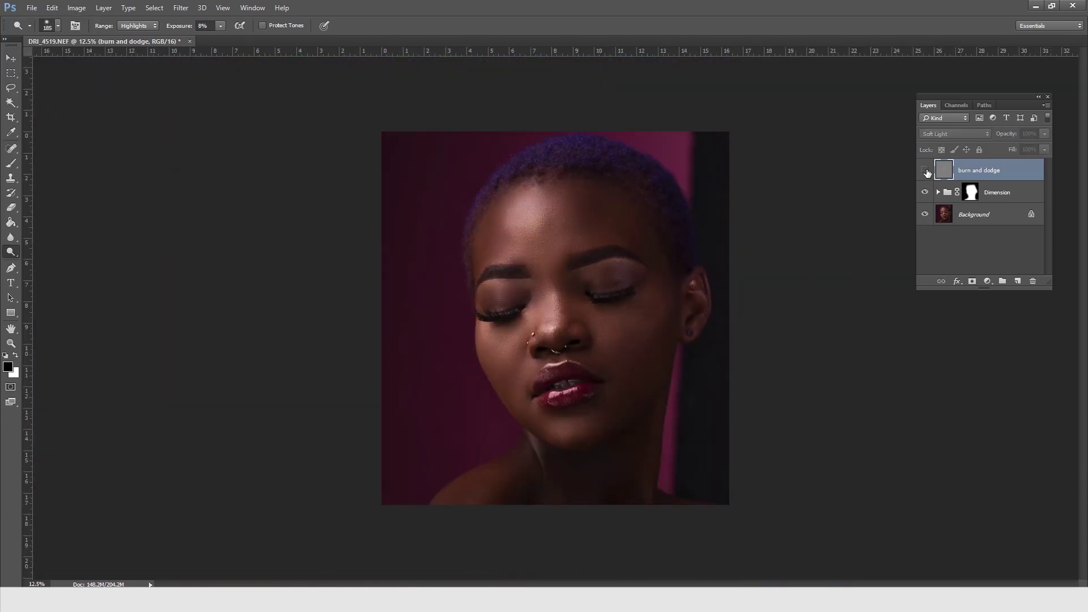
{"action": "left_click", "coordinate": [925, 170]}
{"action": "left_click", "coordinate": [926, 171]}
{"action": "left_click", "coordinate": [927, 170]}
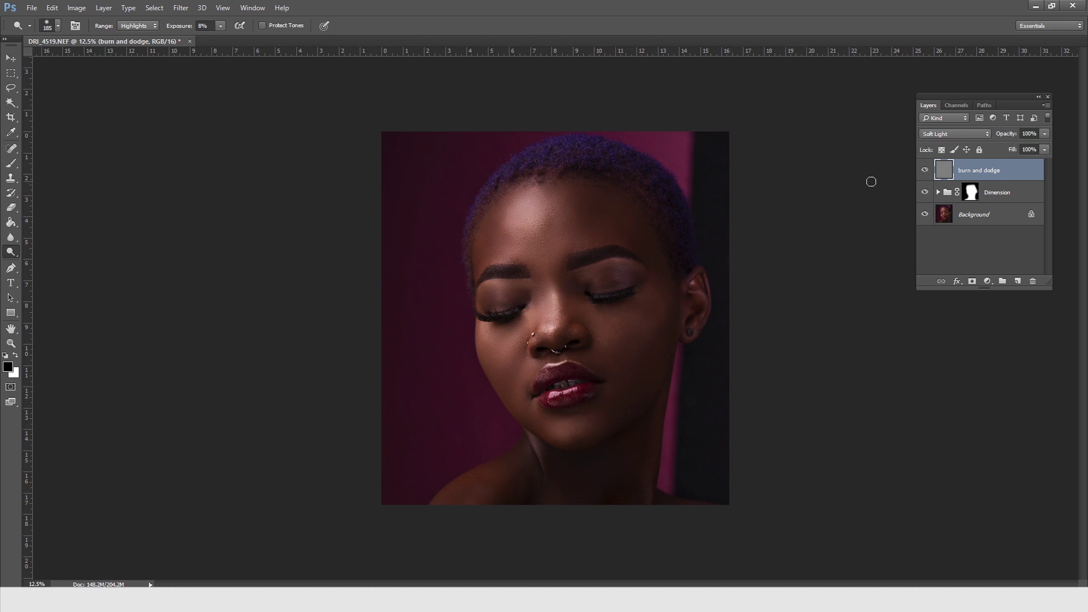
Step: Resize the soft dodge brush to 212 px and zoom in on the face
{"action": "right_click", "coordinate": [590, 414]}
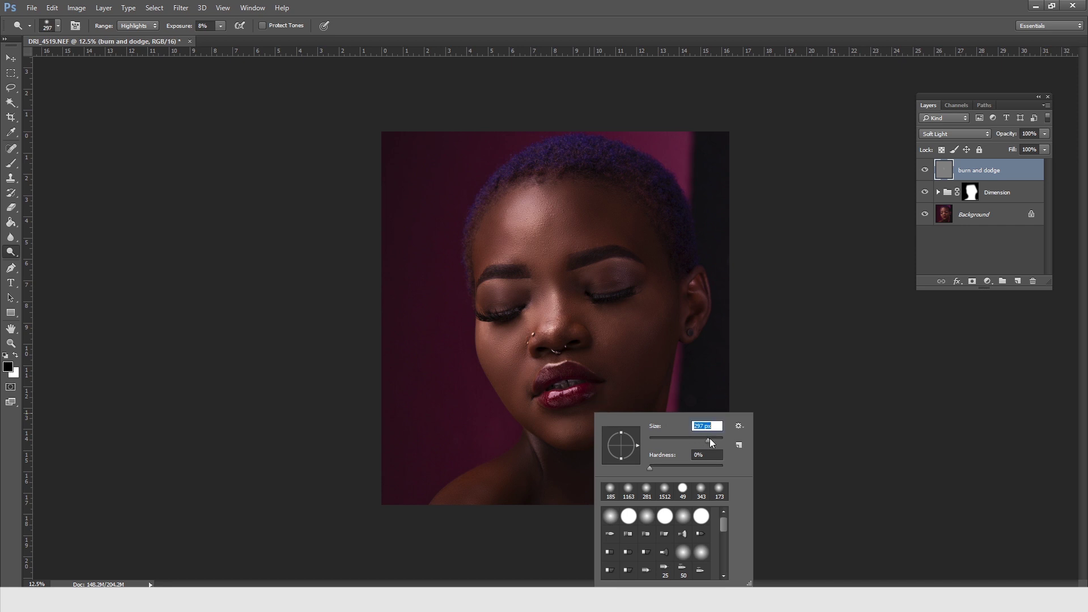
{"action": "left_click_drag", "start_coordinate": [710, 439], "coordinate": [713, 439]}
{"action": "left_click", "coordinate": [578, 432]}
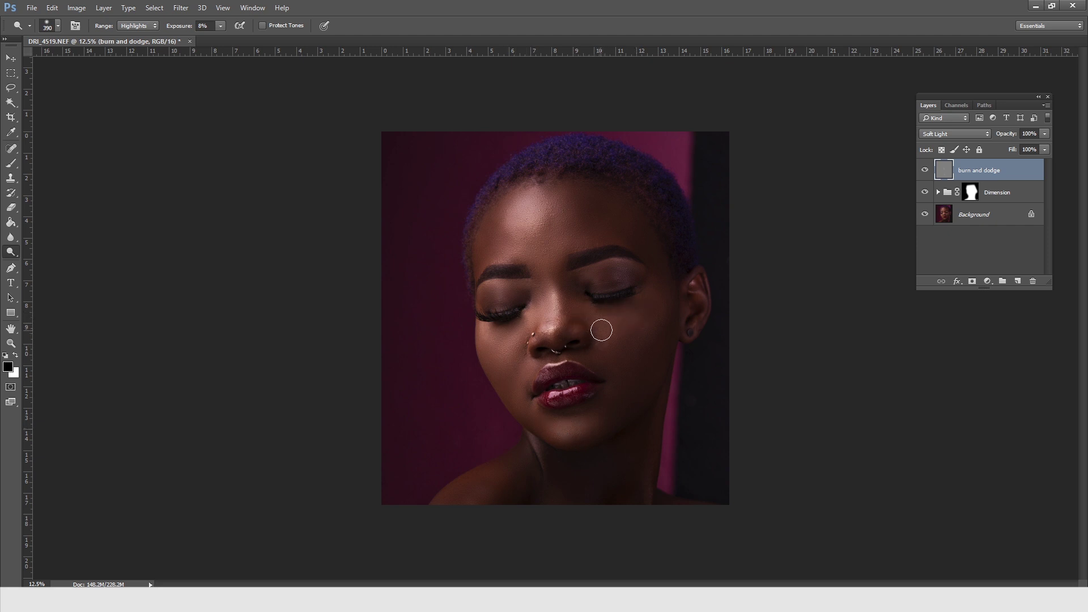
{"action": "right_click", "coordinate": [530, 229]}
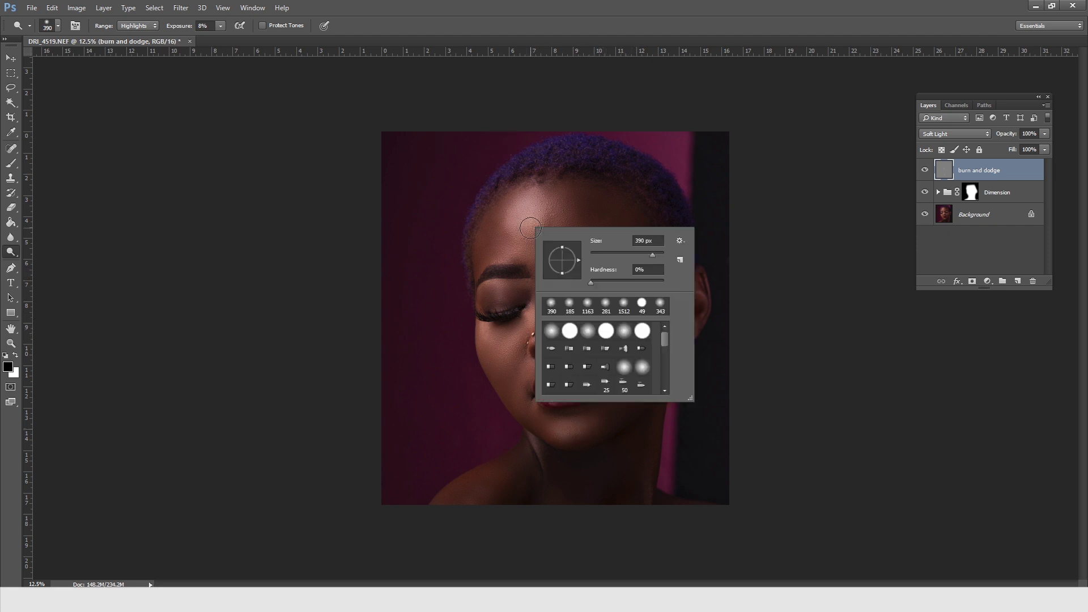
{"action": "left_click", "coordinate": [656, 254]}
{"action": "key", "text": "Return"}
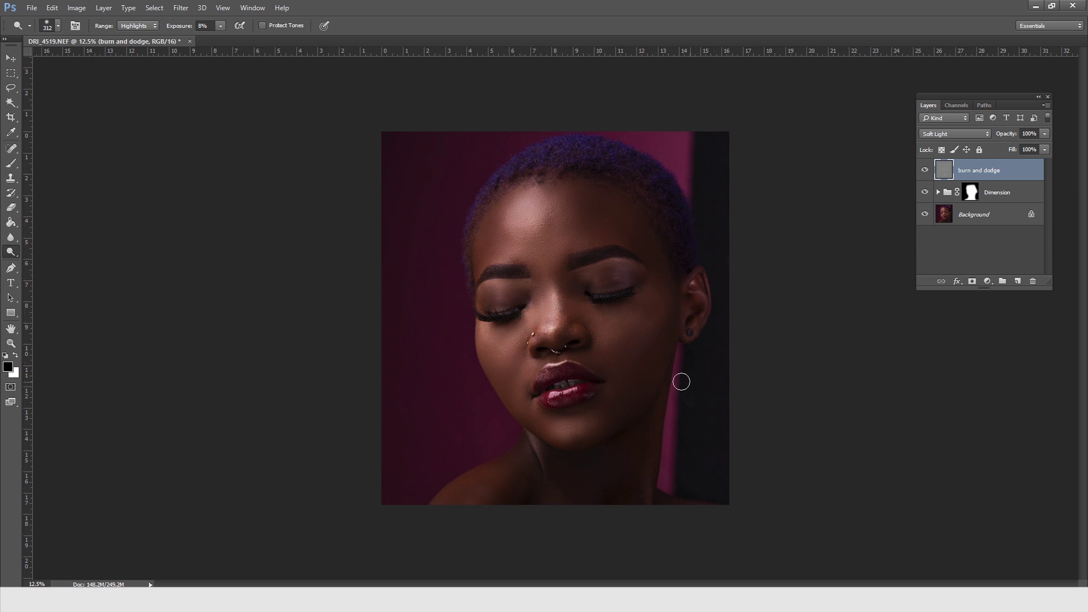
{"action": "key", "text": "z"}
{"action": "left_click", "coordinate": [529, 236]}
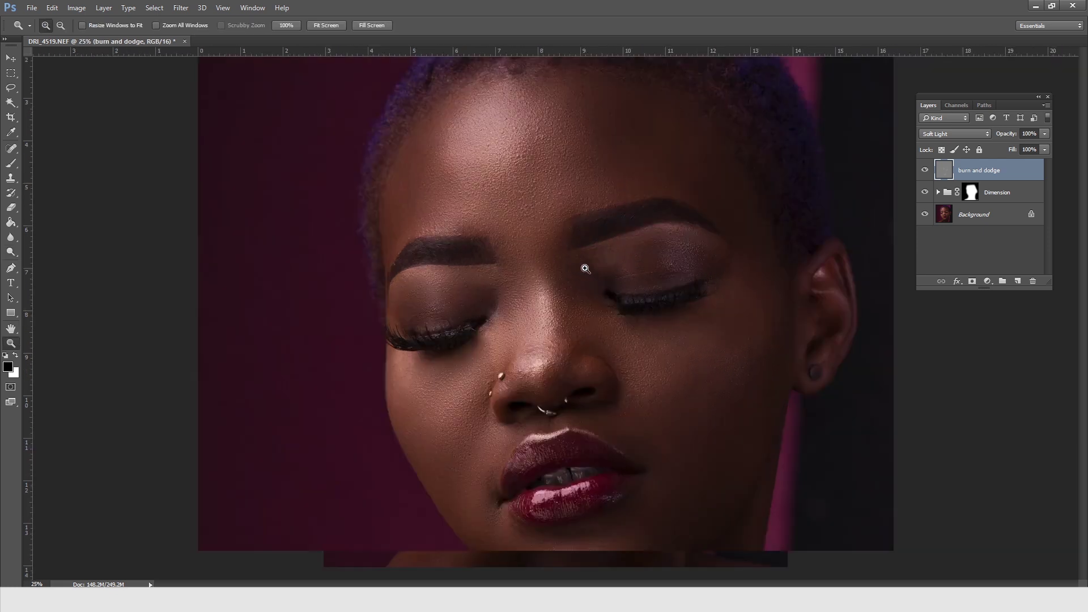
Step: Recentre the face, set the tool's range to Midtones and keep a 266 px brush
{"action": "left_click_drag", "start_coordinate": [590, 263], "coordinate": [502, 267]}
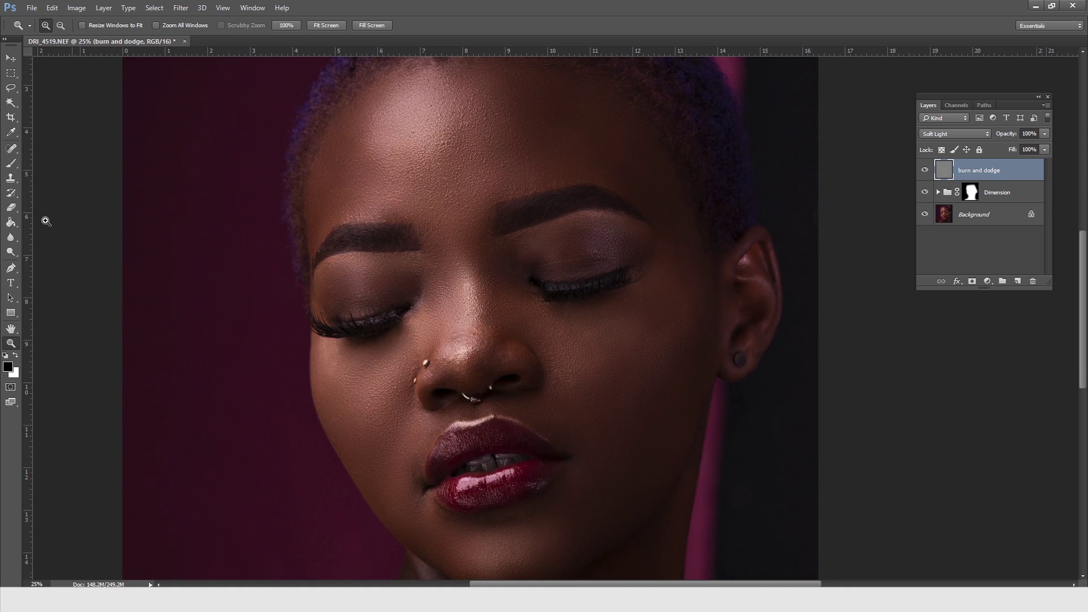
{"action": "left_click", "coordinate": [11, 252]}
{"action": "left_click", "coordinate": [41, 265]}
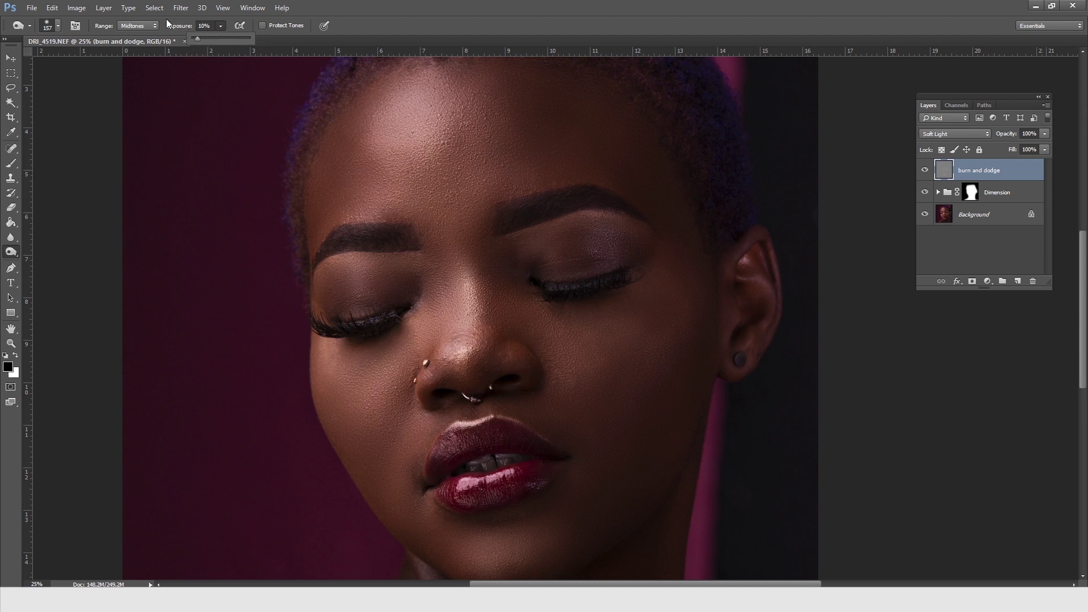
{"action": "left_click", "coordinate": [151, 26]}
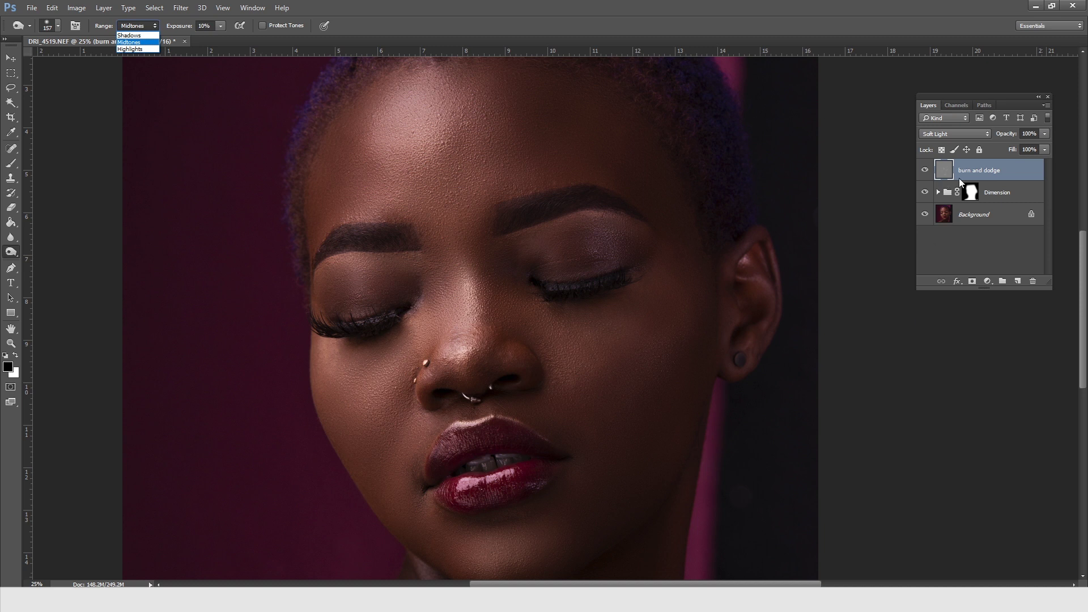
{"action": "left_click", "coordinate": [984, 179]}
{"action": "right_click", "coordinate": [498, 280]}
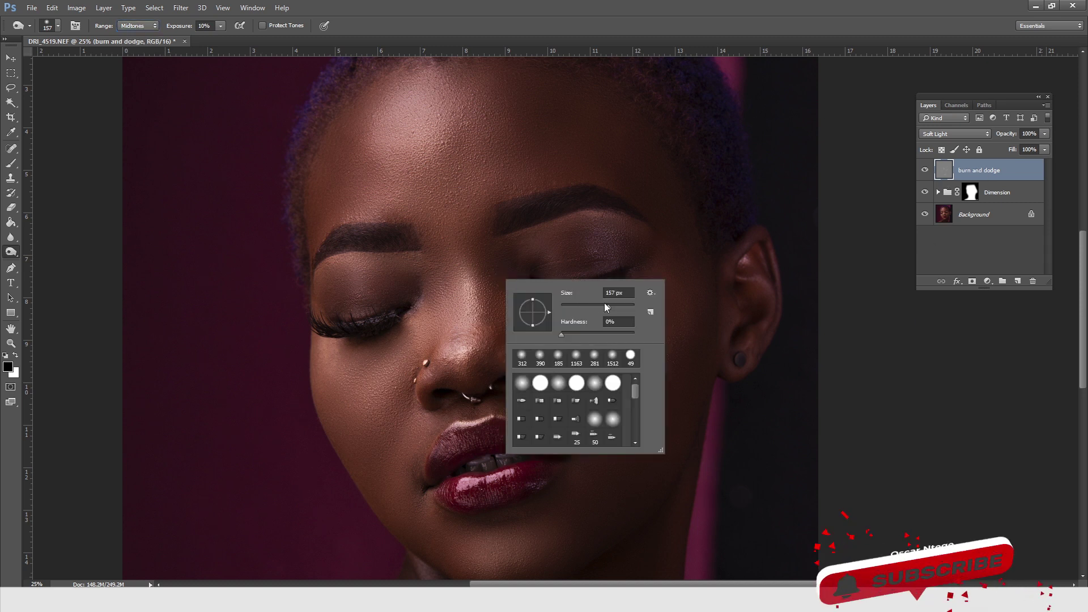
{"action": "scroll", "coordinate": [618, 291], "scroll_direction": "up", "scroll_amount": 5}
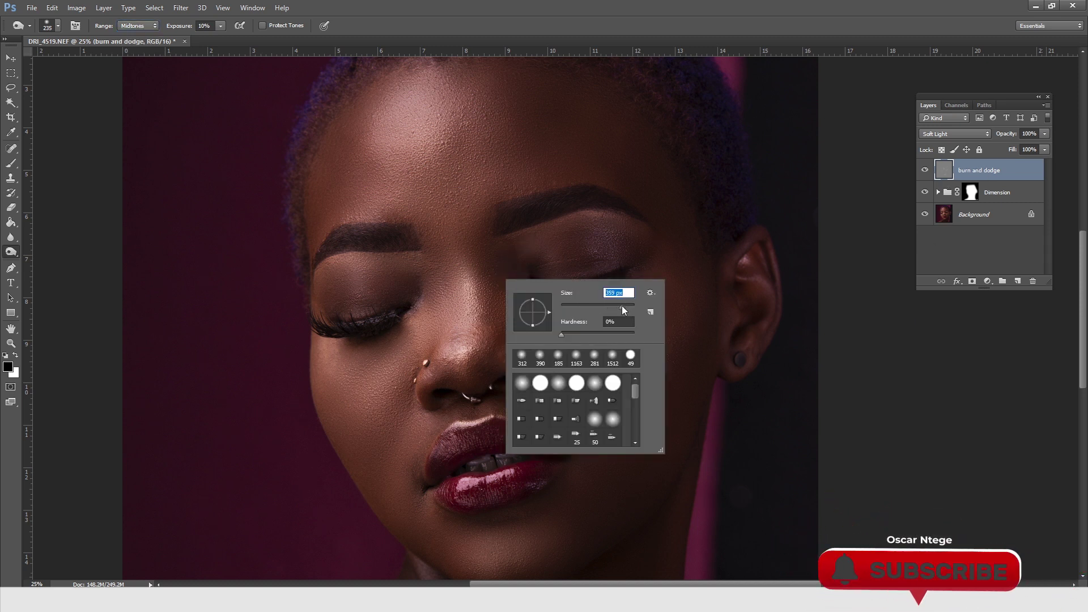
{"action": "key", "text": "Return"}
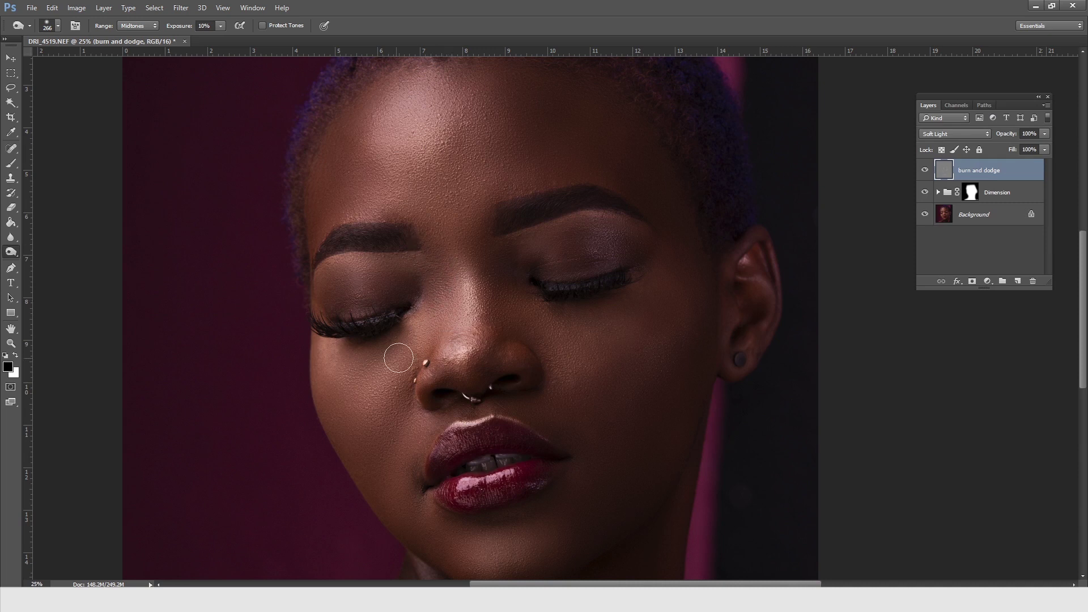
Step: Dodge along the eye lashes and down the jaw and neck
{"action": "scroll", "coordinate": [534, 312], "scroll_direction": "right", "scroll_amount": 3}
{"action": "scroll", "coordinate": [533, 311], "scroll_direction": "up", "scroll_amount": 1}
{"action": "mouse_move", "coordinate": [530, 312]}
{"action": "left_mouse_down"}
{"action": "mouse_move", "coordinate": [484, 308]}
{"action": "mouse_move", "coordinate": [539, 291]}
{"action": "mouse_move", "coordinate": [517, 304]}
{"action": "left_mouse_up"}
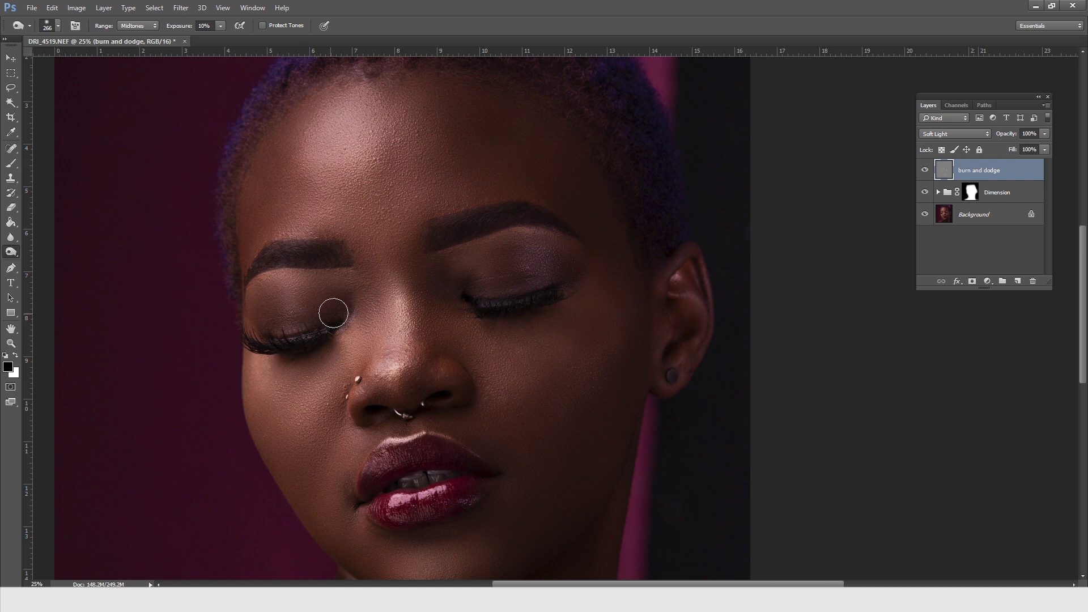
{"action": "scroll", "coordinate": [416, 393], "scroll_direction": "down", "scroll_amount": 3}
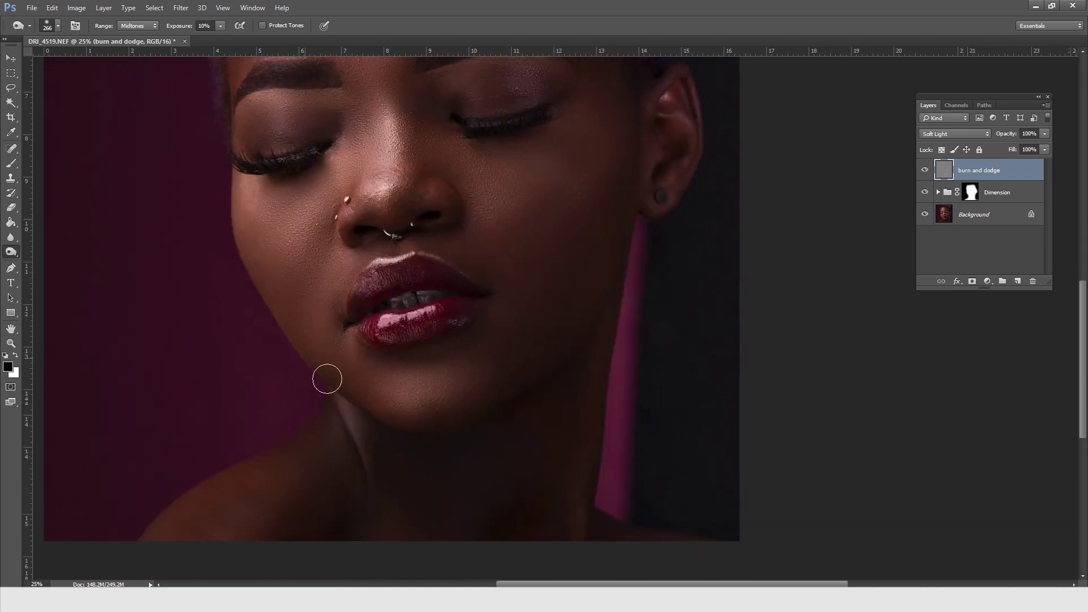
{"action": "mouse_move", "coordinate": [329, 377]}
{"action": "left_mouse_down"}
{"action": "mouse_move", "coordinate": [601, 321]}
{"action": "mouse_move", "coordinate": [498, 406]}
{"action": "left_mouse_up"}
{"action": "left_click_drag", "start_coordinate": [644, 252], "coordinate": [605, 367]}
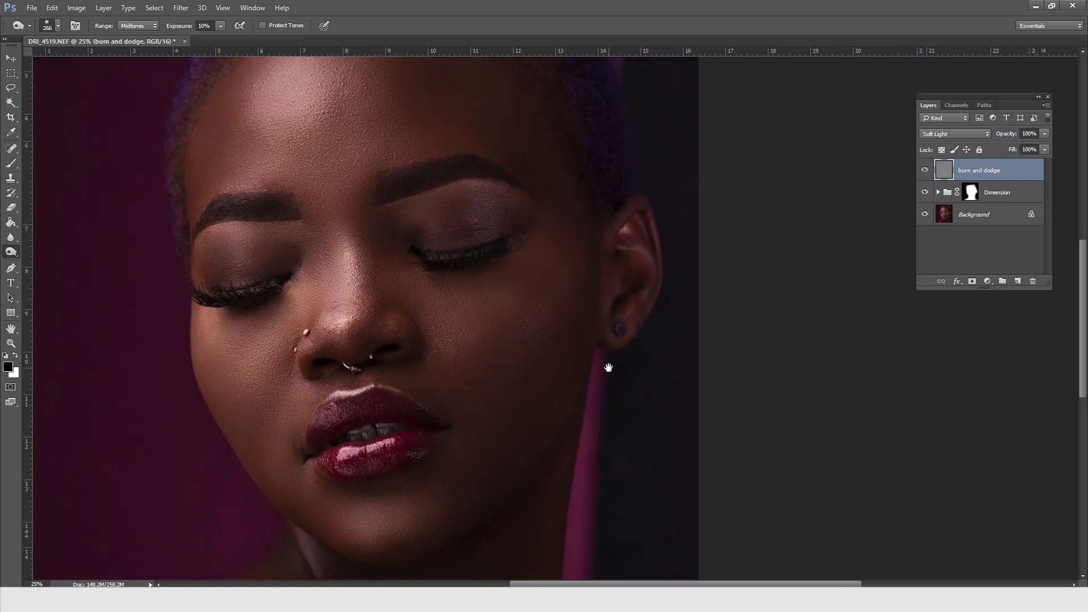
Step: Enlarge the brush to 483 px, then to 498 px for the hair
{"action": "key", "text": "alt+space"}
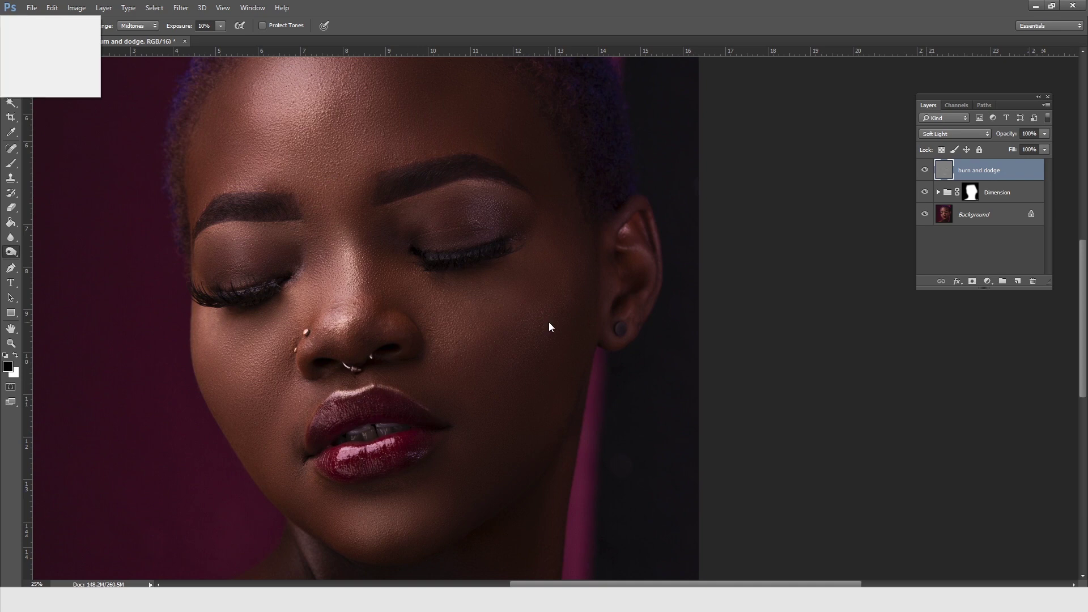
{"action": "key", "text": "Escape"}
{"action": "scroll", "coordinate": [657, 304], "scroll_direction": "up", "scroll_amount": 5}
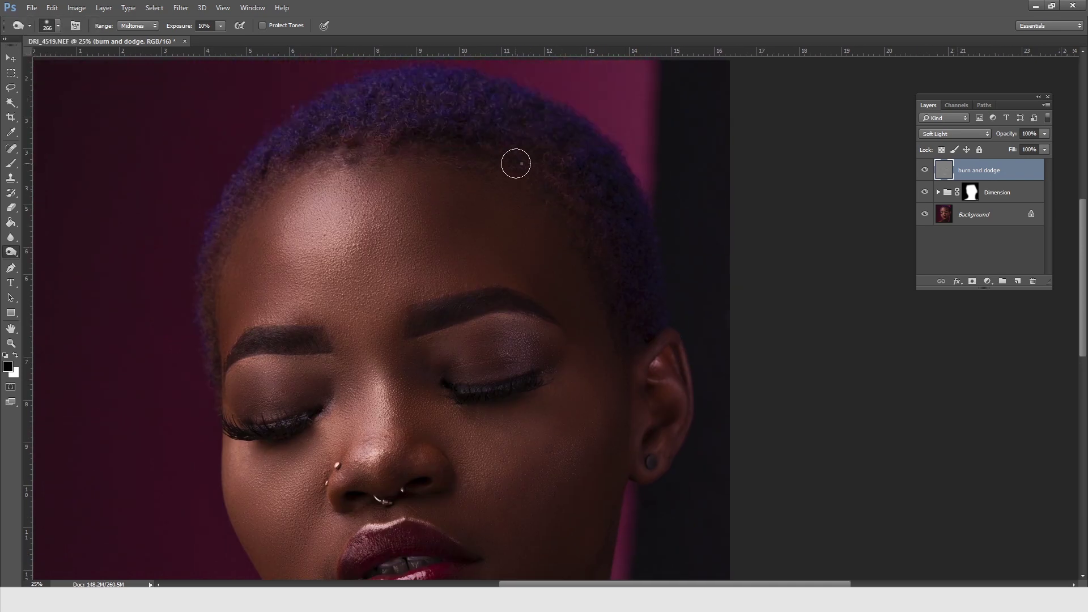
{"action": "right_click", "coordinate": [515, 164]}
{"action": "left_click_drag", "start_coordinate": [624, 190], "coordinate": [642, 190]}
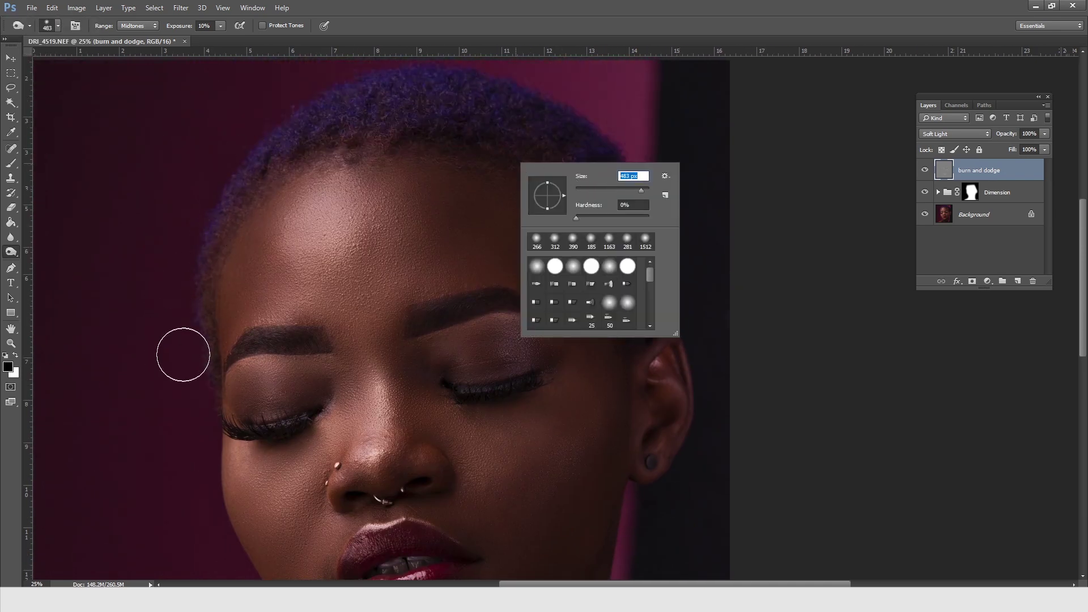
{"action": "key", "text": "Return"}
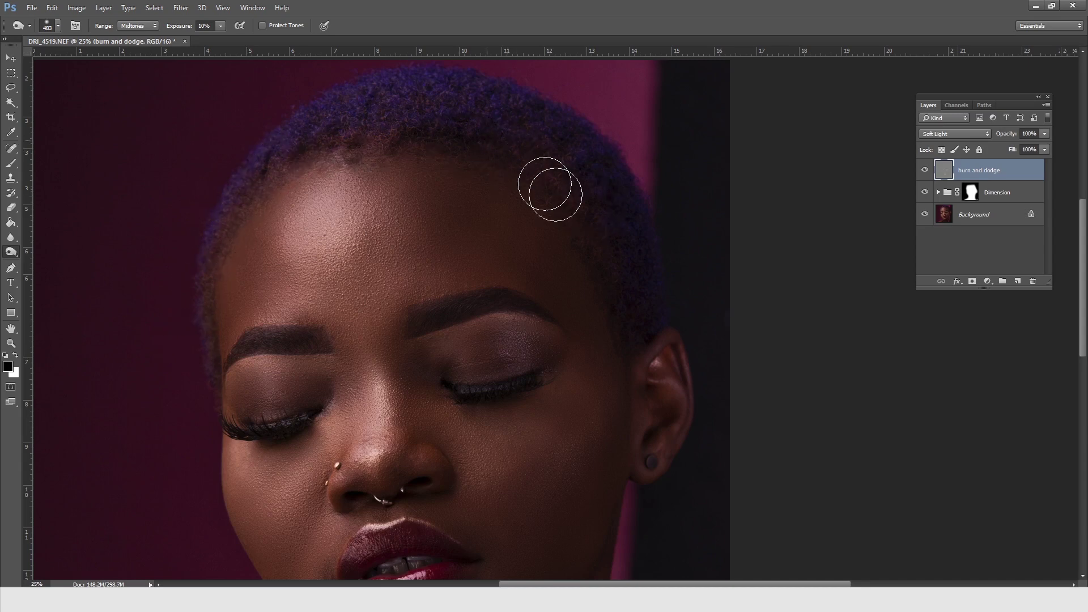
{"action": "right_click", "coordinate": [563, 191]}
{"action": "left_click_drag", "start_coordinate": [622, 205], "coordinate": [628, 207]}
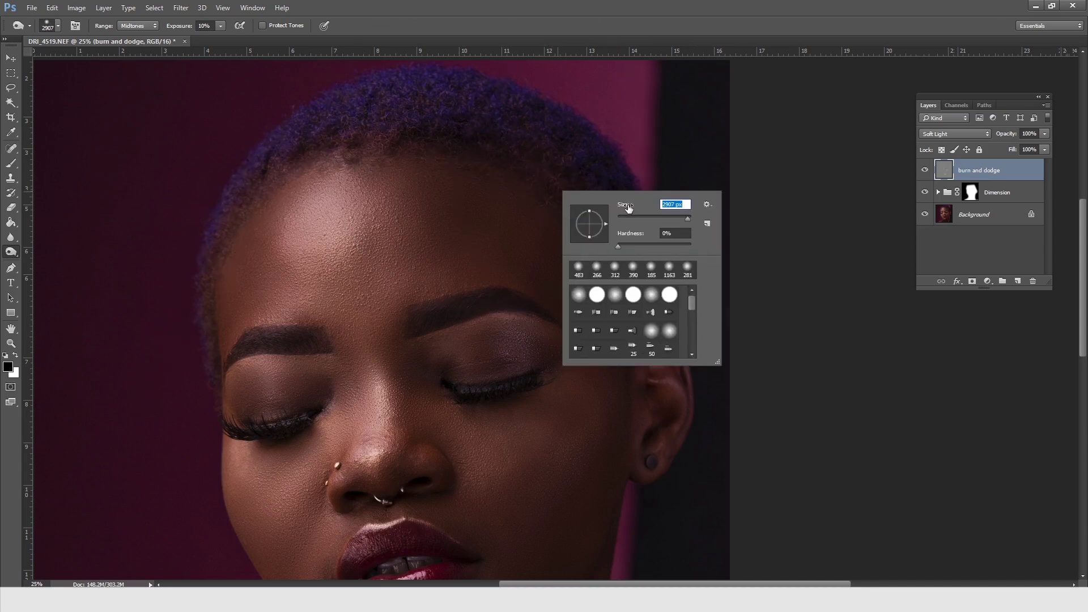
{"action": "key", "text": "Return"}
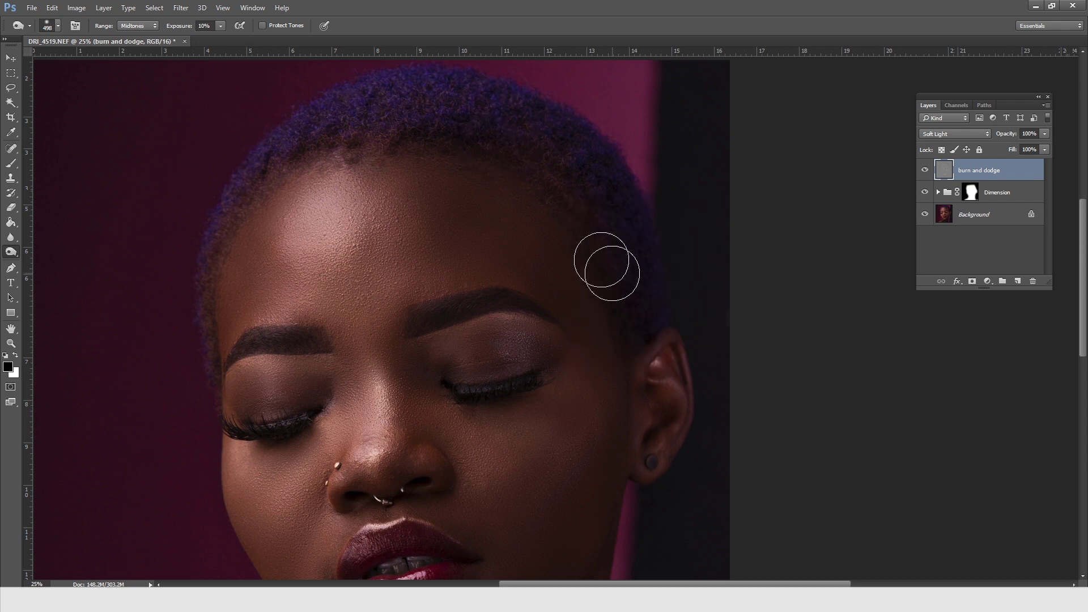
Step: Pan over the lips, chin, cheek, forehead and hair, then zoom out to the whole photo
{"action": "left_click_drag", "start_coordinate": [625, 513], "coordinate": [585, 283]}
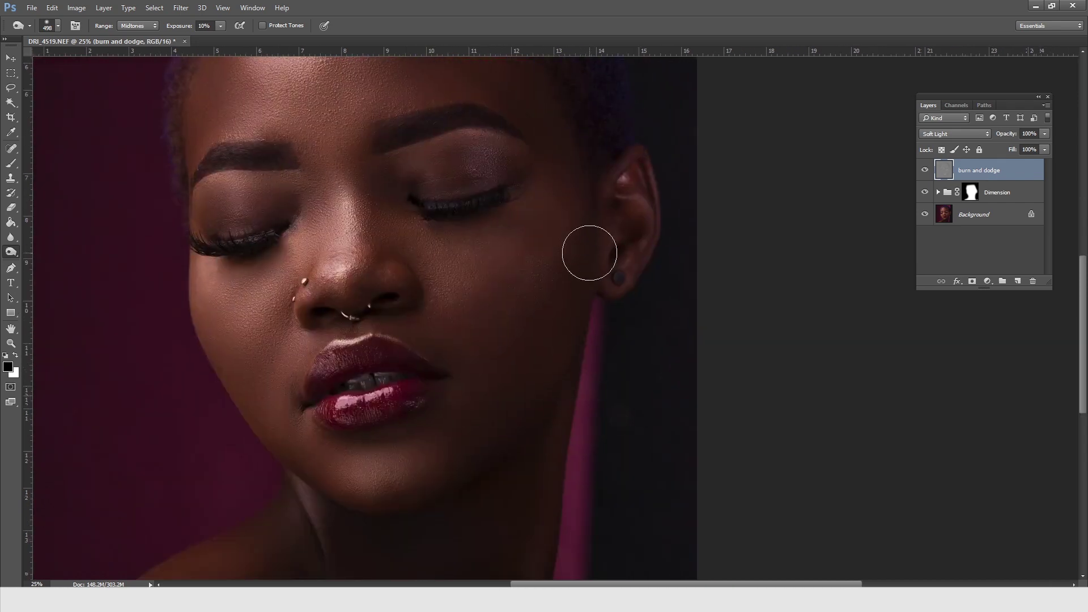
{"action": "left_click_drag", "start_coordinate": [530, 430], "coordinate": [530, 336]}
{"action": "left_click_drag", "start_coordinate": [286, 383], "coordinate": [311, 425]}
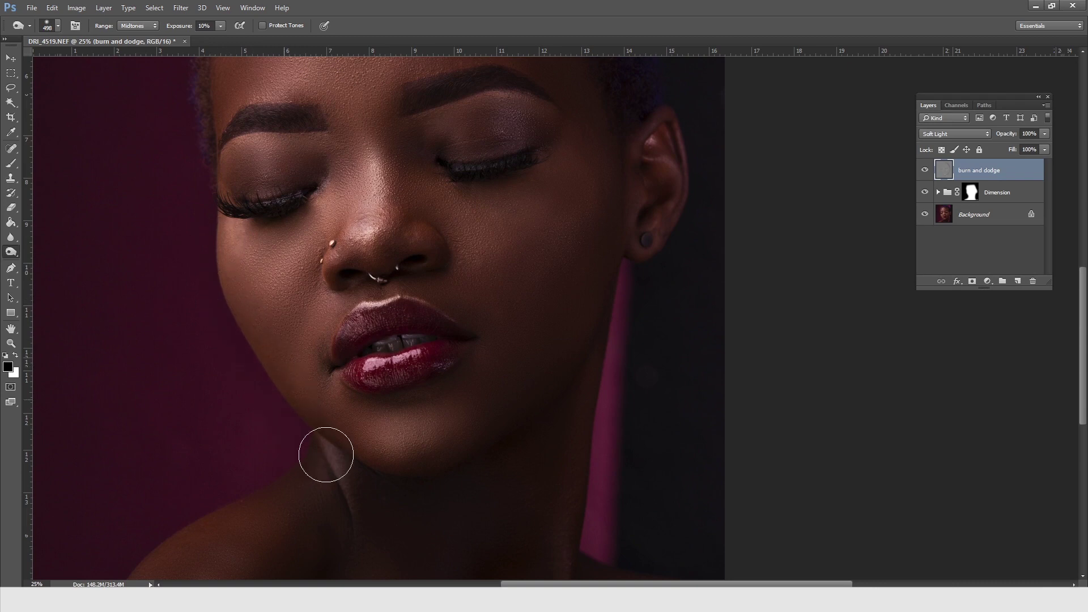
{"action": "left_click_drag", "start_coordinate": [211, 217], "coordinate": [249, 366]}
{"action": "left_click_drag", "start_coordinate": [243, 239], "coordinate": [241, 352]}
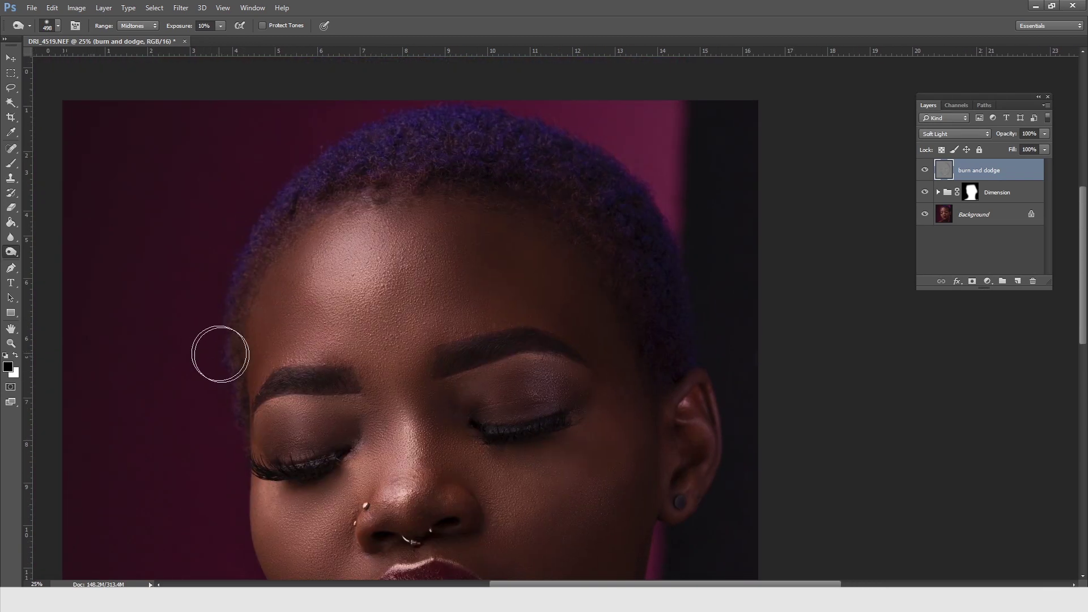
{"action": "left_click", "coordinate": [441, 260], "text": "alt"}
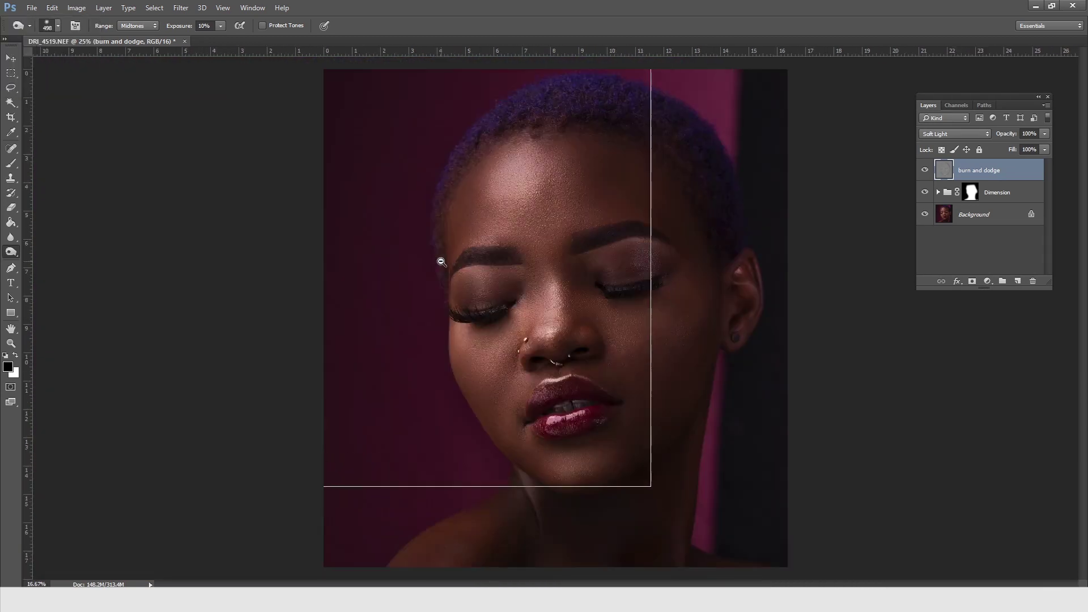
Step: Show burn and dodge, select it with the Dimension group, and group them as Group 1
{"action": "key", "text": "alt+space"}
{"action": "key", "text": "Escape"}
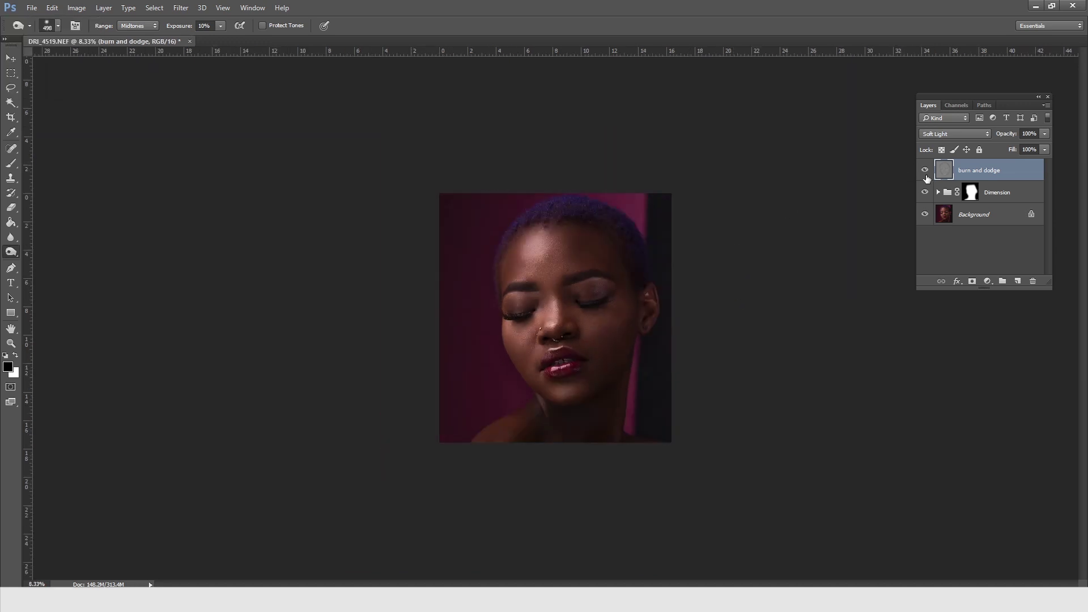
{"action": "left_click", "coordinate": [926, 172]}
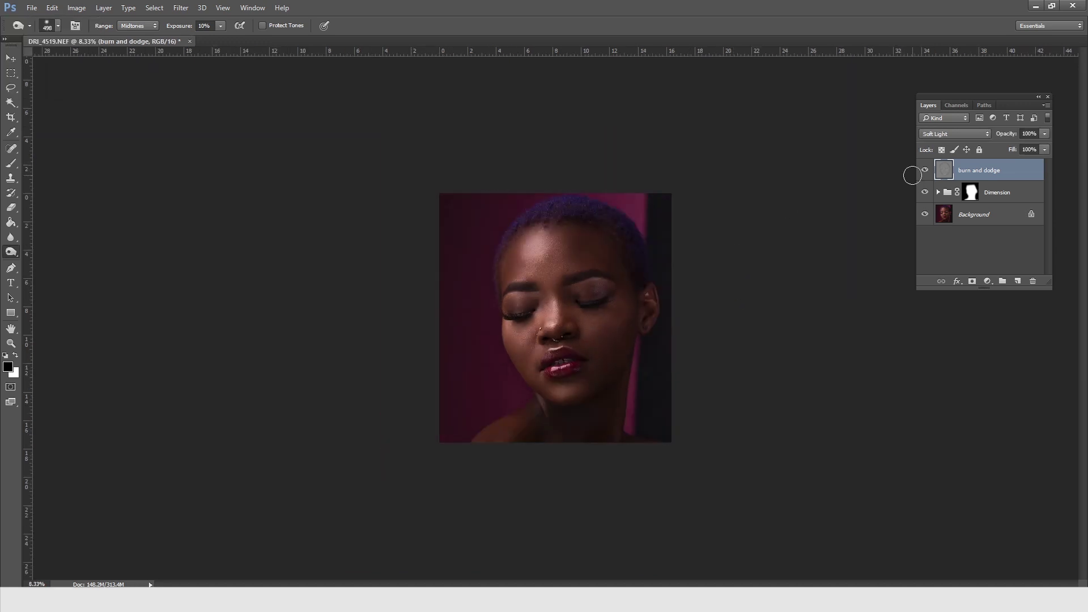
{"action": "left_click", "coordinate": [1020, 200], "text": "shift"}
{"action": "mouse_move", "coordinate": [1020, 200]}
{"action": "left_mouse_down"}
{"action": "mouse_move", "coordinate": [989, 281]}
{"action": "mouse_move", "coordinate": [1003, 281]}
{"action": "left_mouse_up"}
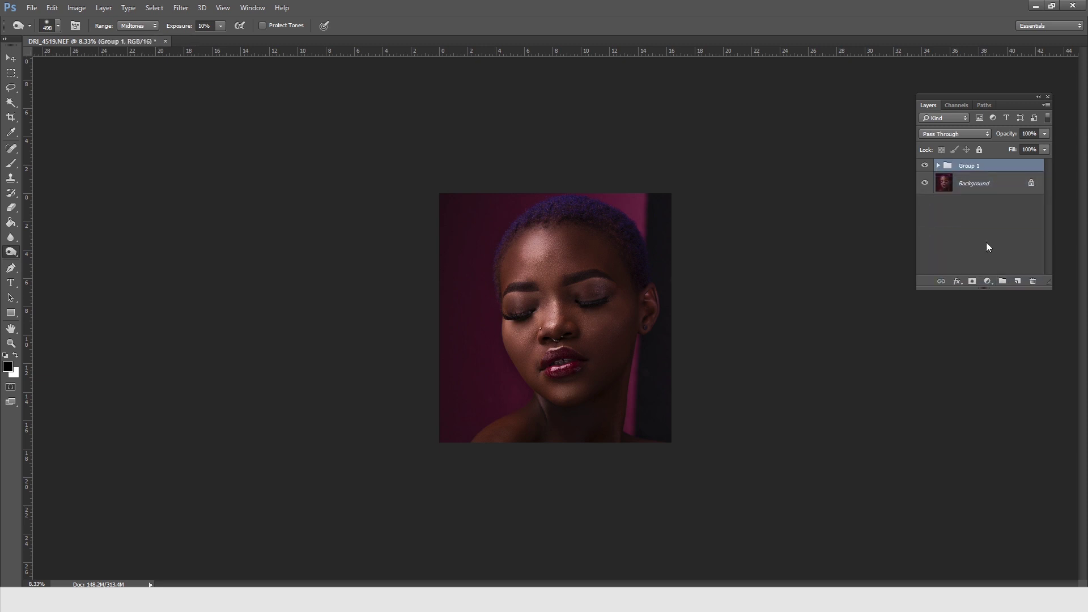
Step: Toggle Group 1 off and on twice to compare, then zoom in on the face
{"action": "left_click", "coordinate": [925, 166]}
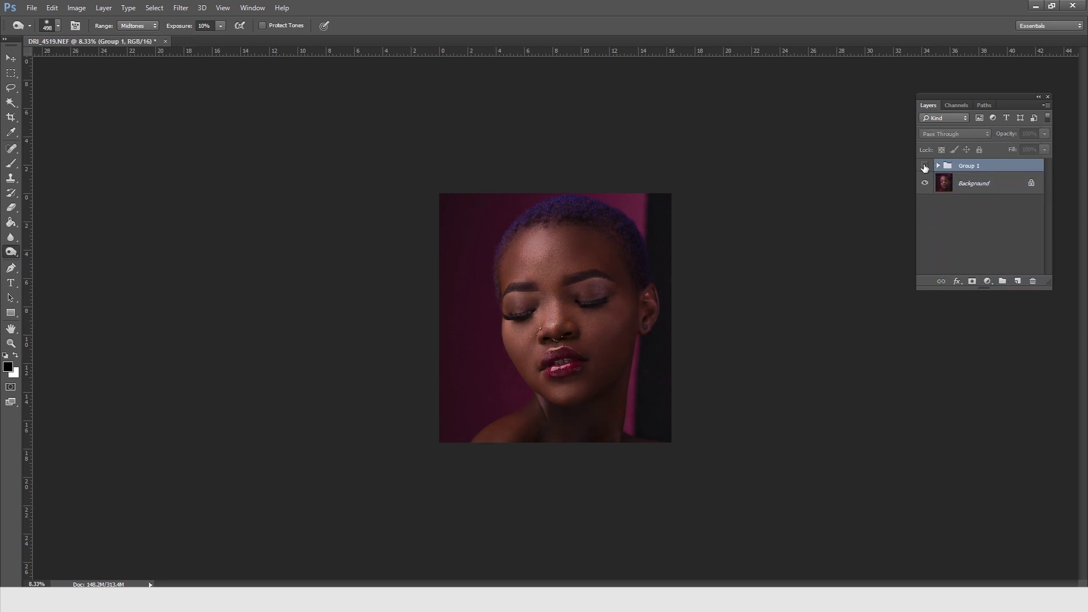
{"action": "left_click", "coordinate": [925, 167]}
{"action": "left_click", "coordinate": [926, 167]}
{"action": "left_click", "coordinate": [925, 166]}
{"action": "left_click", "coordinate": [10, 343]}
{"action": "left_click_drag", "start_coordinate": [522, 207], "coordinate": [668, 389]}
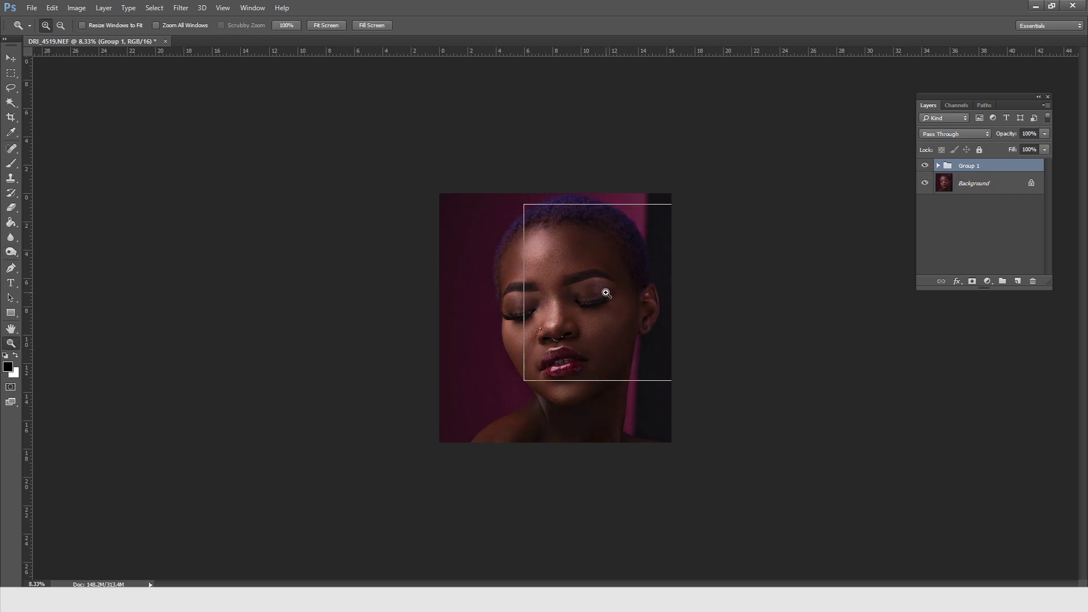